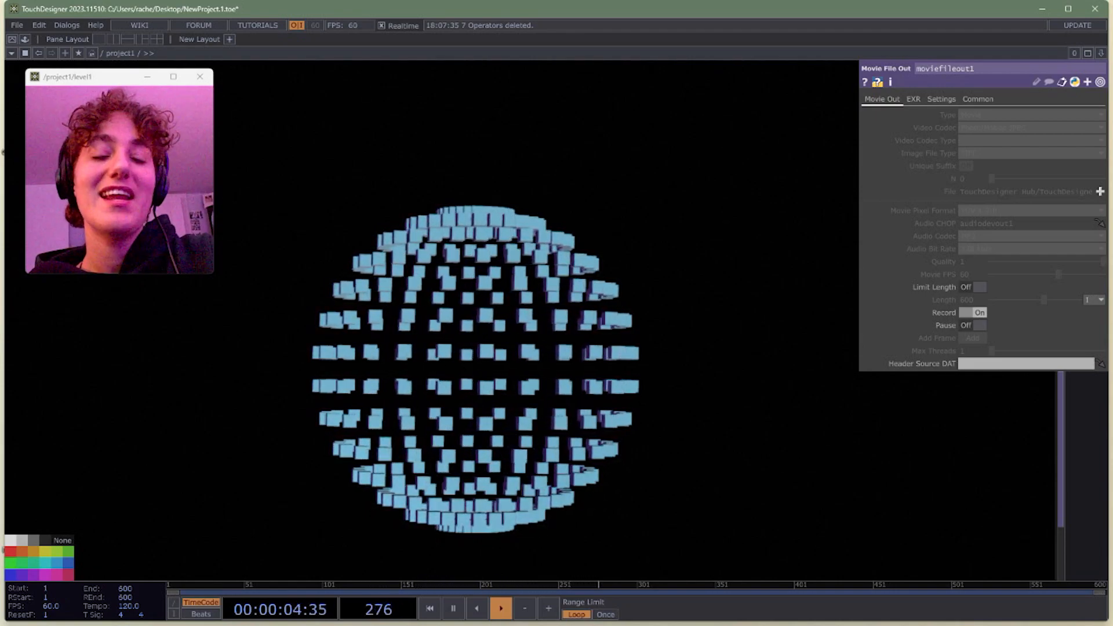
{"action": "scroll", "coordinate": [481, 359], "scroll_direction": "down", "scroll_amount": 5}
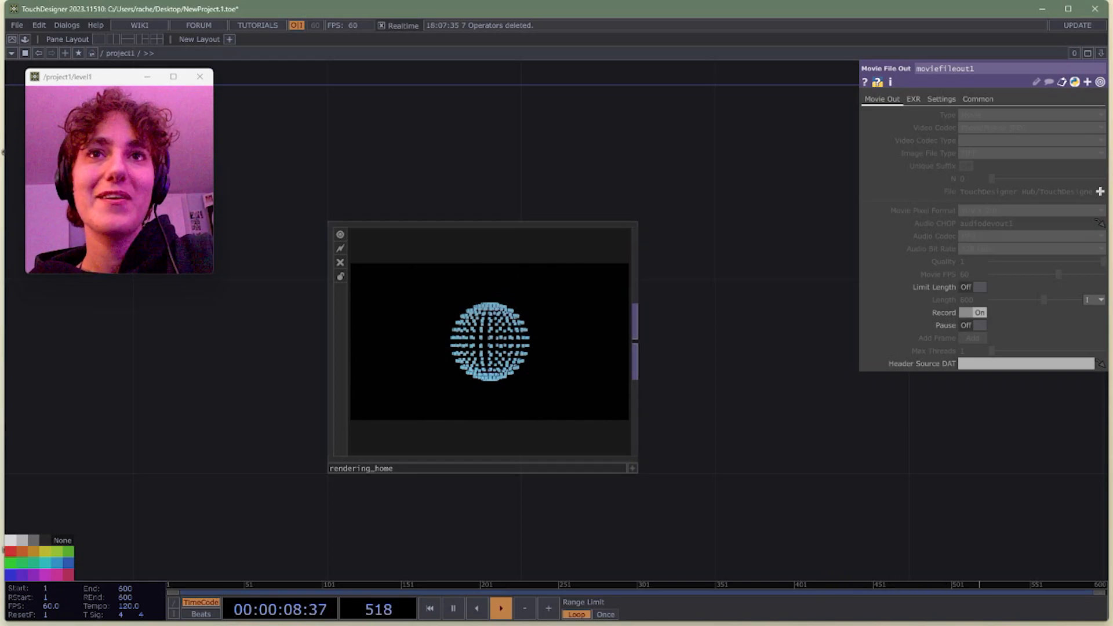
{"action": "scroll", "coordinate": [477, 346], "scroll_direction": "up", "scroll_amount": 5}
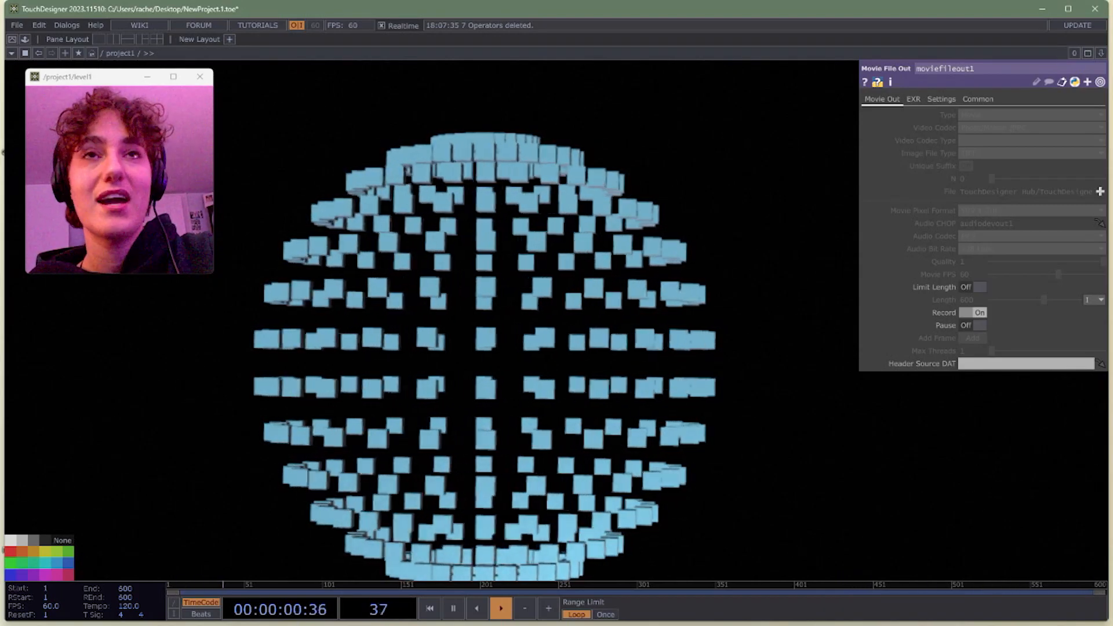
{"action": "key", "text": "h"}
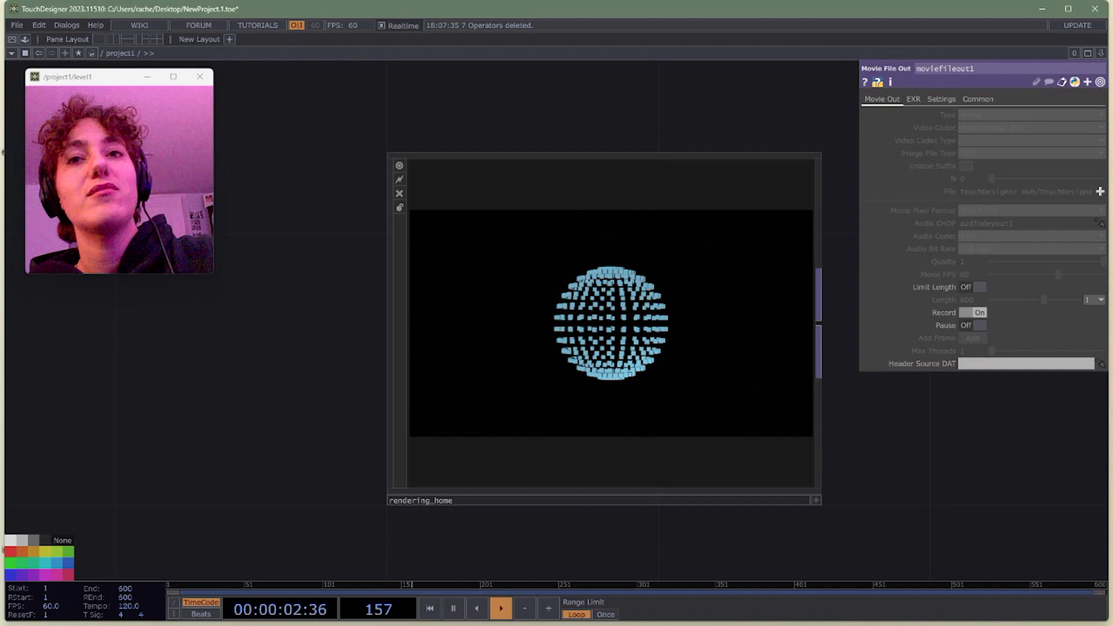
{"action": "scroll", "coordinate": [602, 319], "scroll_direction": "down", "scroll_amount": 5}
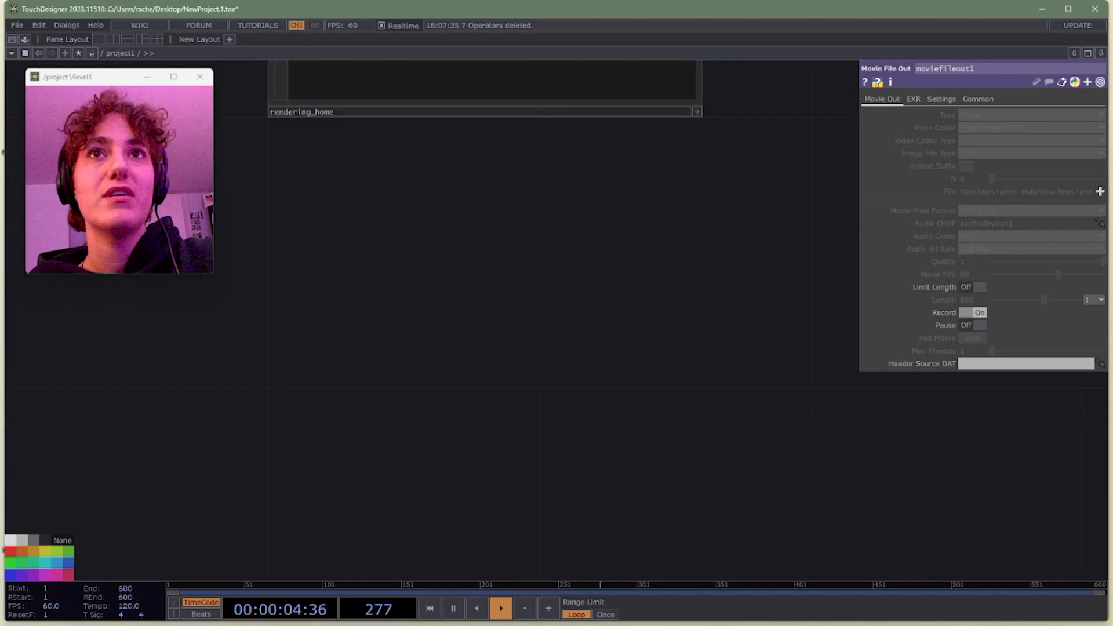
{"action": "scroll", "coordinate": [580, 231], "scroll_direction": "down", "scroll_amount": 3}
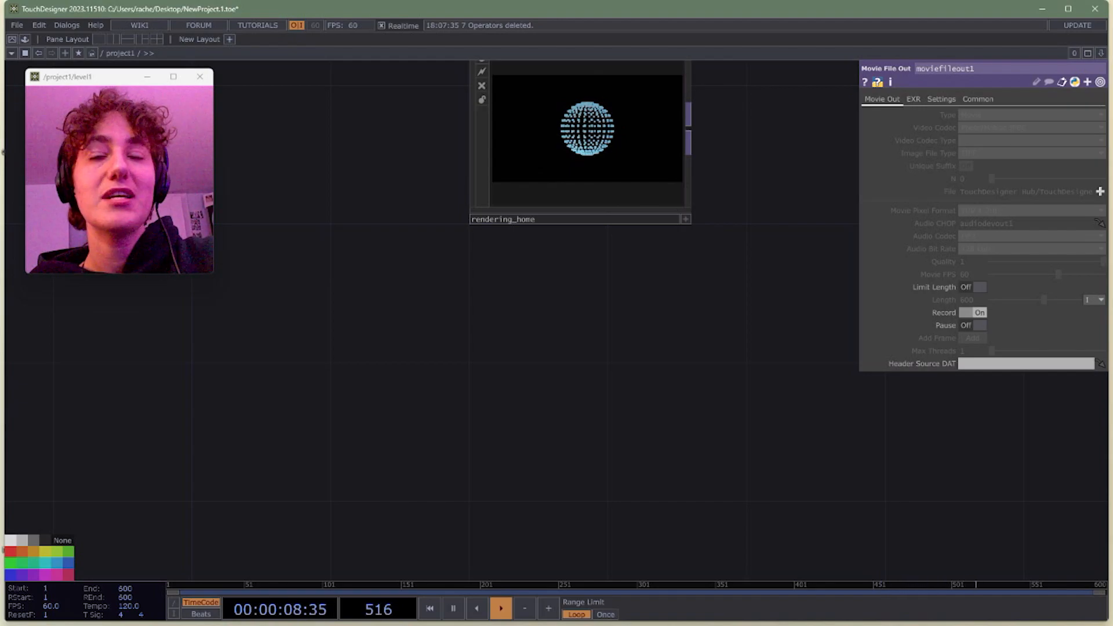
- Add a Circle SOP in the empty network area below the rendering_home component
{"action": "left_click_drag", "start_coordinate": [580, 348], "coordinate": [456, 248]}
{"action": "scroll", "coordinate": [327, 390], "scroll_direction": "up", "scroll_amount": 3}
{"action": "key", "text": "Tab"}
{"action": "type", "text": "ci"}
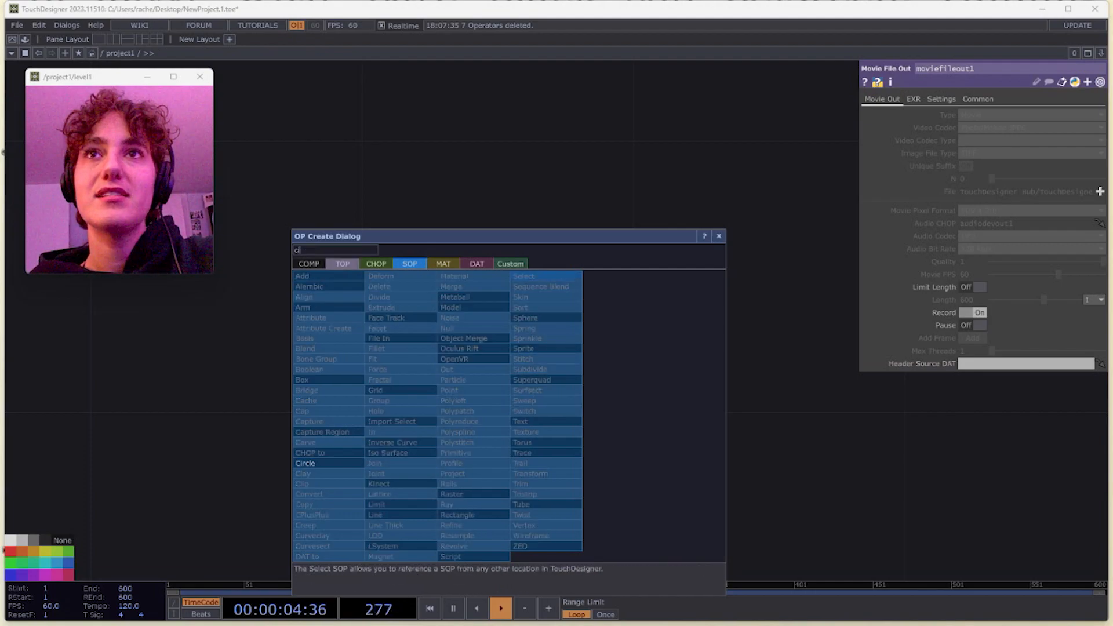
{"action": "left_click_drag", "start_coordinate": [505, 237], "coordinate": [552, 135]}
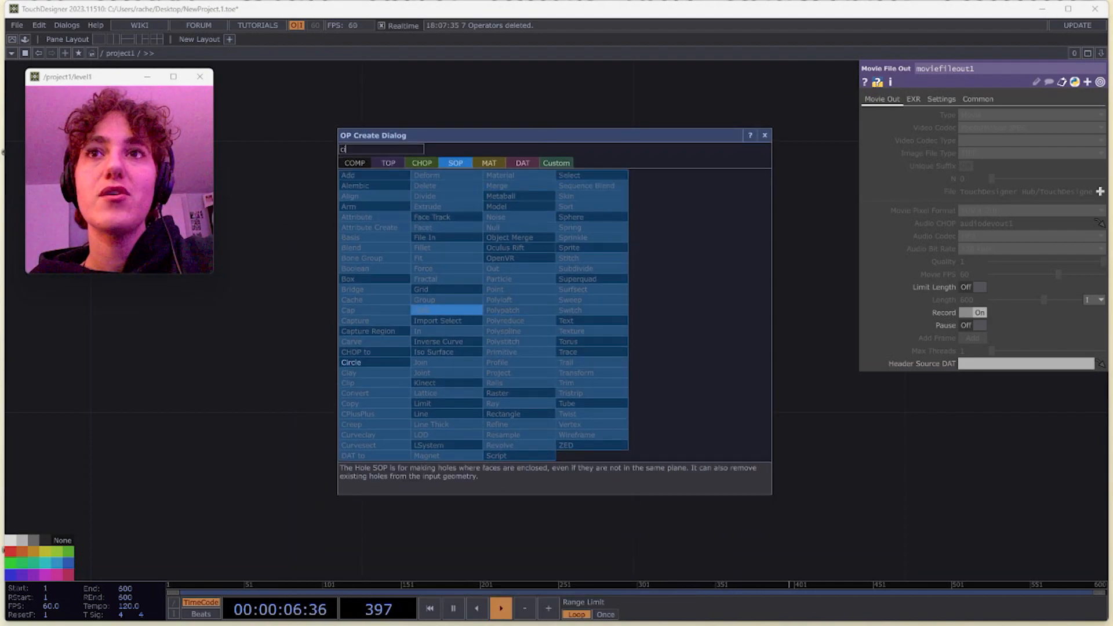
{"action": "key", "text": "Return"}
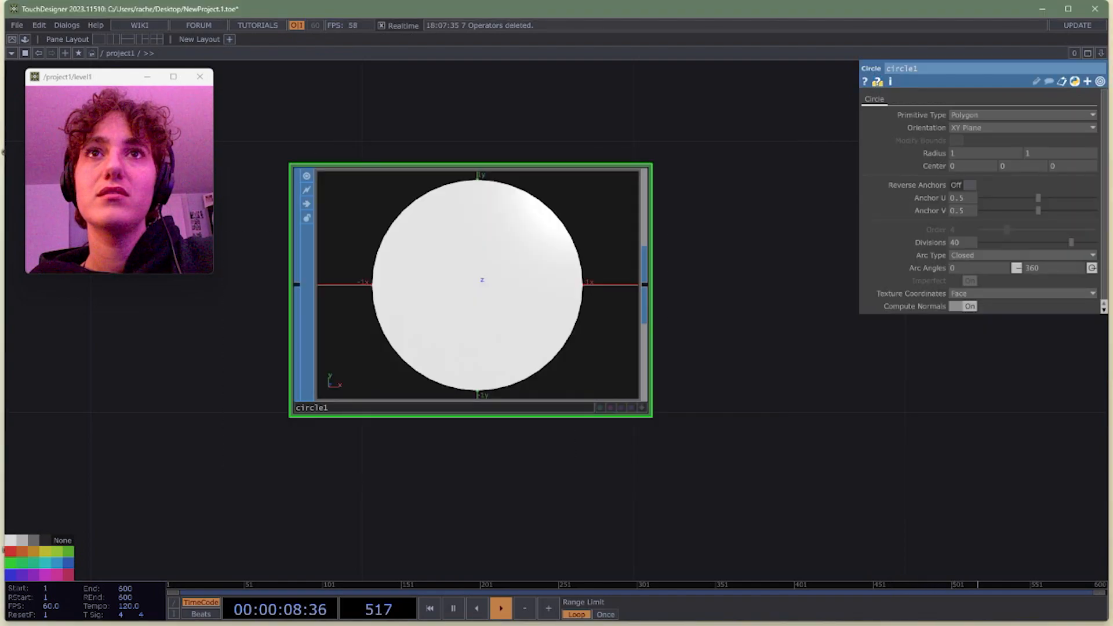
{"action": "scroll", "coordinate": [539, 275], "scroll_direction": "down", "scroll_amount": 2}
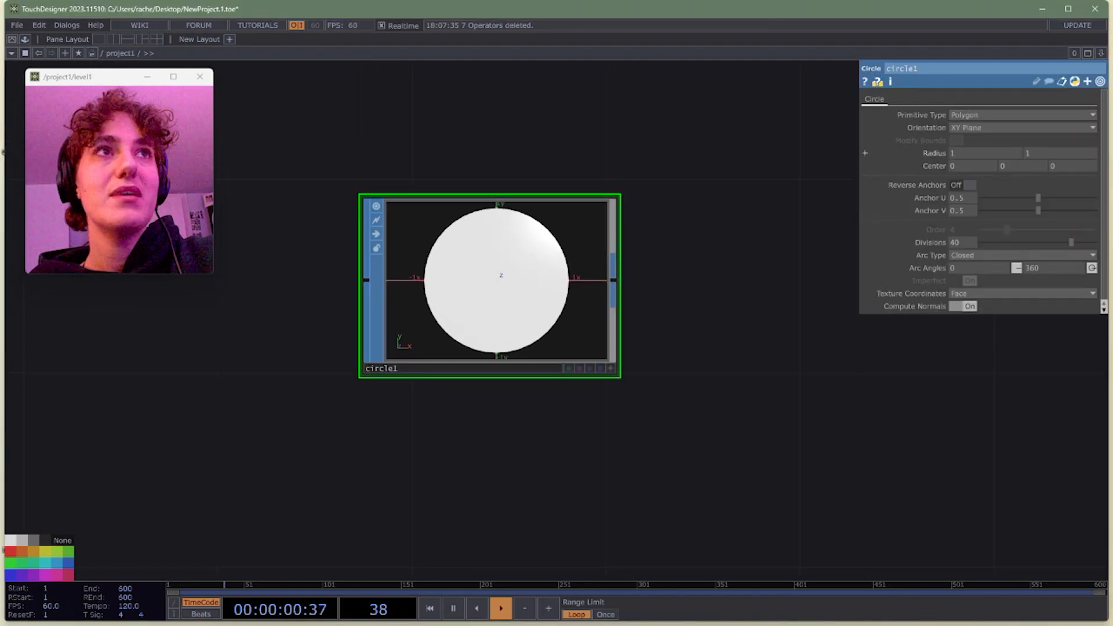
- Set both radius values of the circle to 0.3 and shift its node aside to make room for the next operator
{"action": "middle_click", "coordinate": [930, 153]}
{"action": "mouse_move", "coordinate": [930, 153]}
{"action": "middle_mouse_down"}
{"action": "mouse_move", "coordinate": [910, 153]}
{"action": "mouse_move", "coordinate": [926, 133]}
{"action": "middle_mouse_up"}
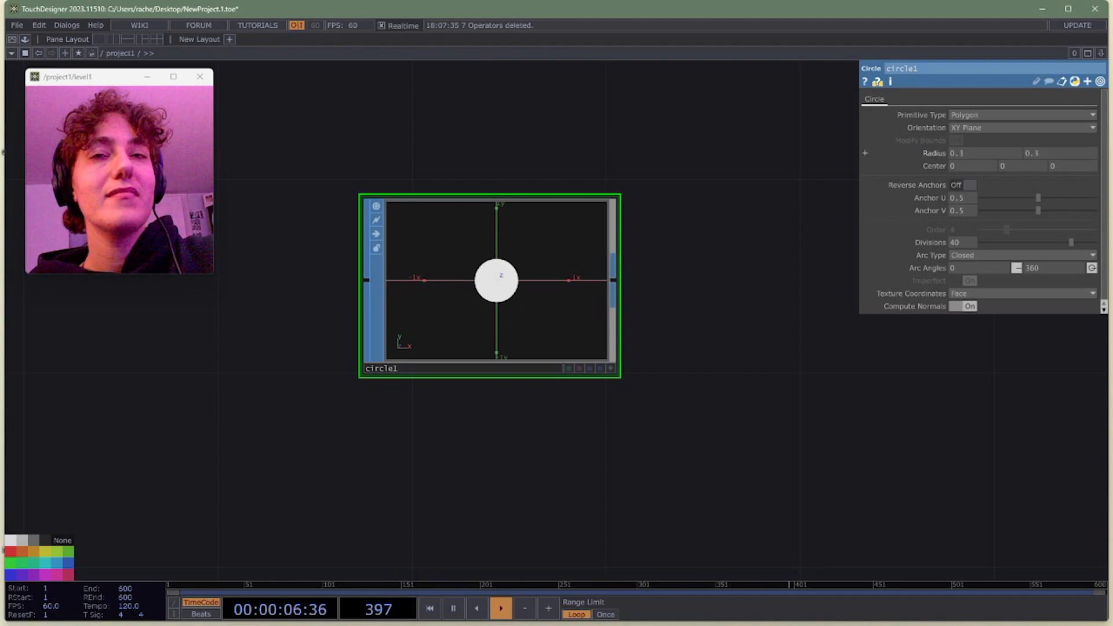
{"action": "left_click_drag", "start_coordinate": [441, 369], "coordinate": [309, 368]}
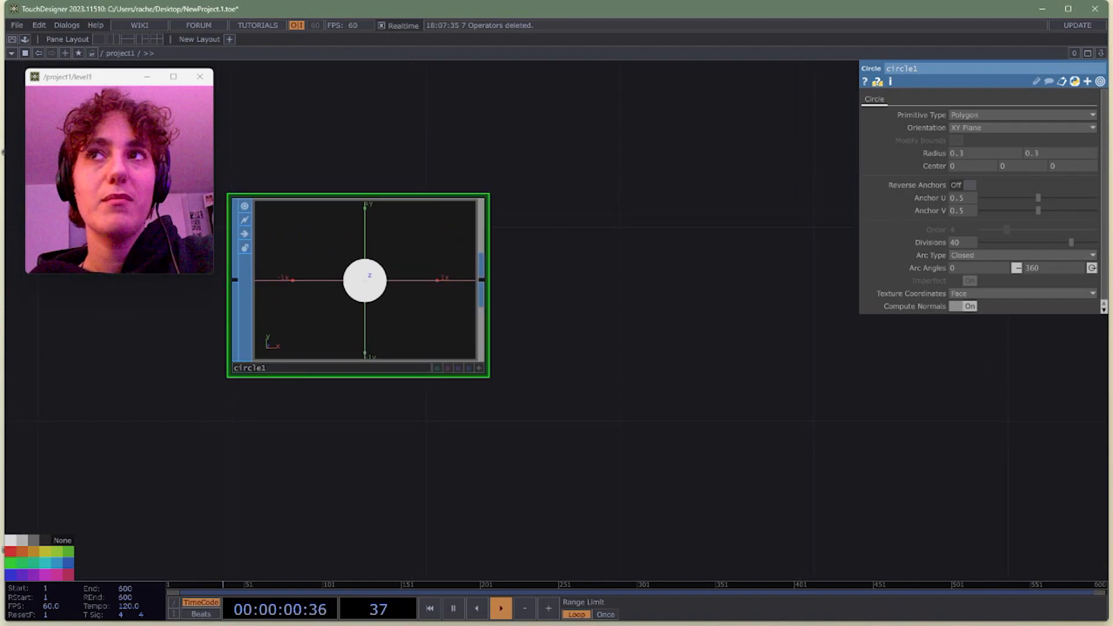
- Create a Geometry COMP from the circle's output and place it beside the circle node
{"action": "left_click", "coordinate": [481, 280]}
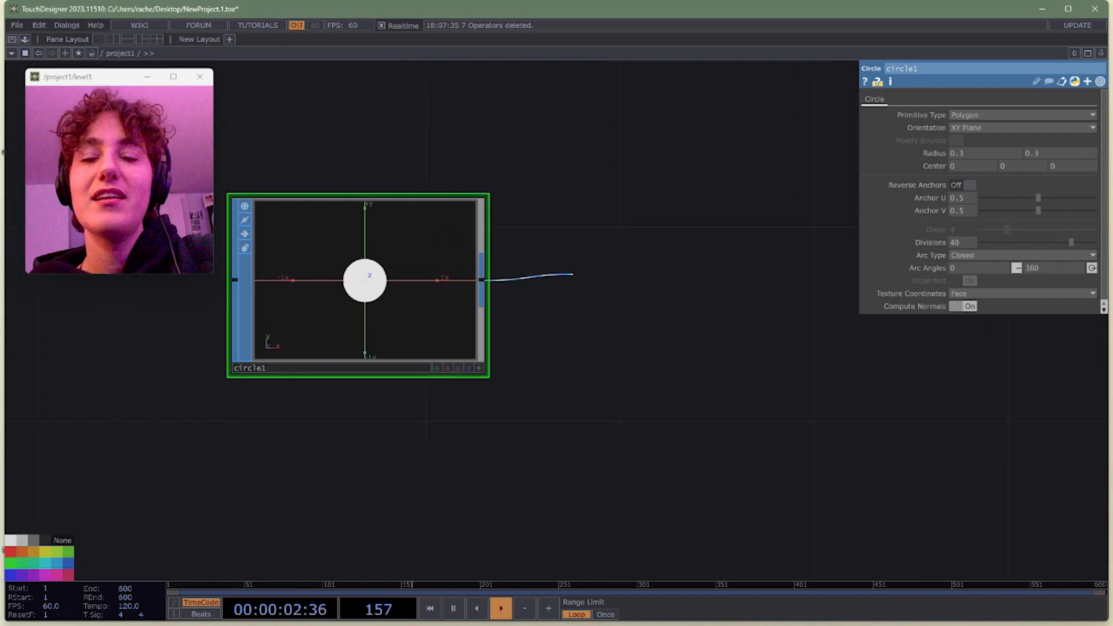
{"action": "left_click", "coordinate": [573, 274]}
{"action": "left_click", "coordinate": [373, 125]}
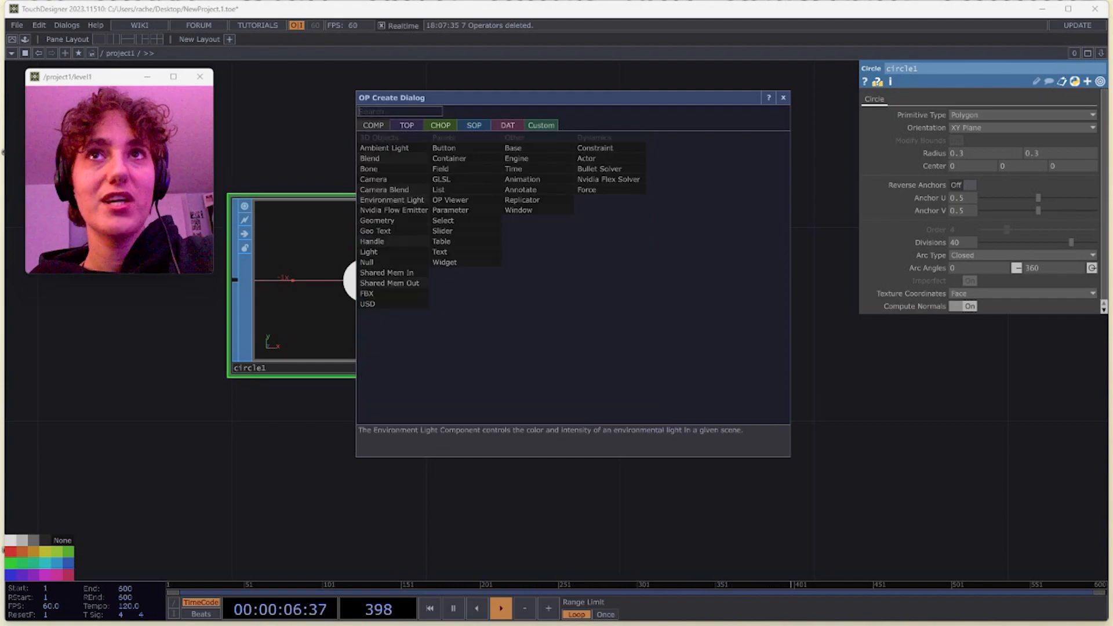
{"action": "left_click", "coordinate": [377, 220]}
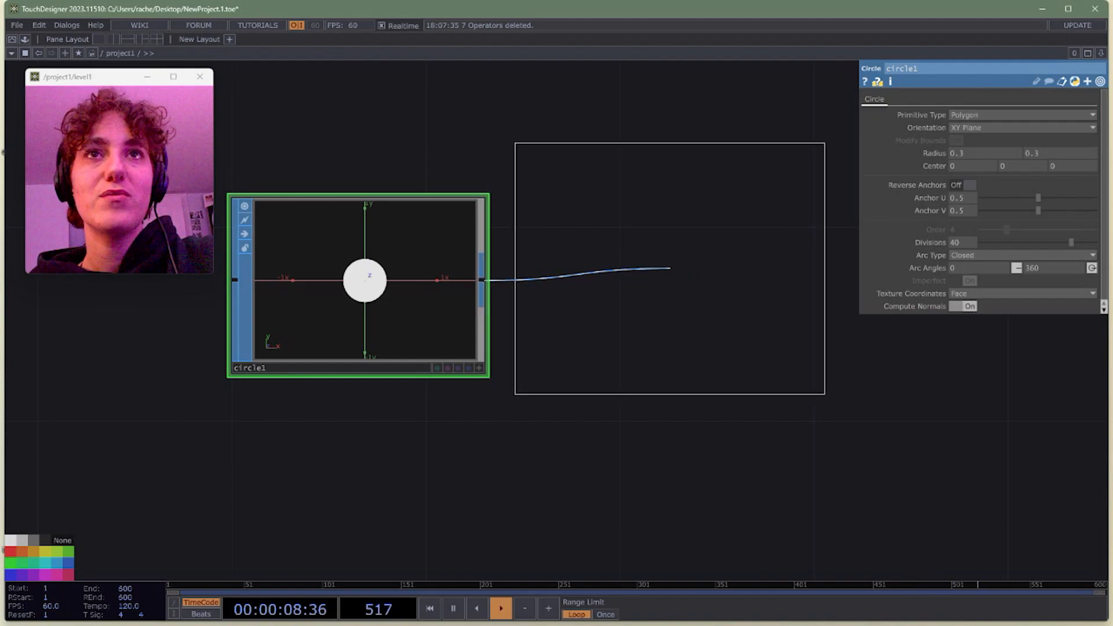
{"action": "left_click", "coordinate": [667, 267]}
{"action": "scroll", "coordinate": [418, 202], "scroll_direction": "down", "scroll_amount": 3}
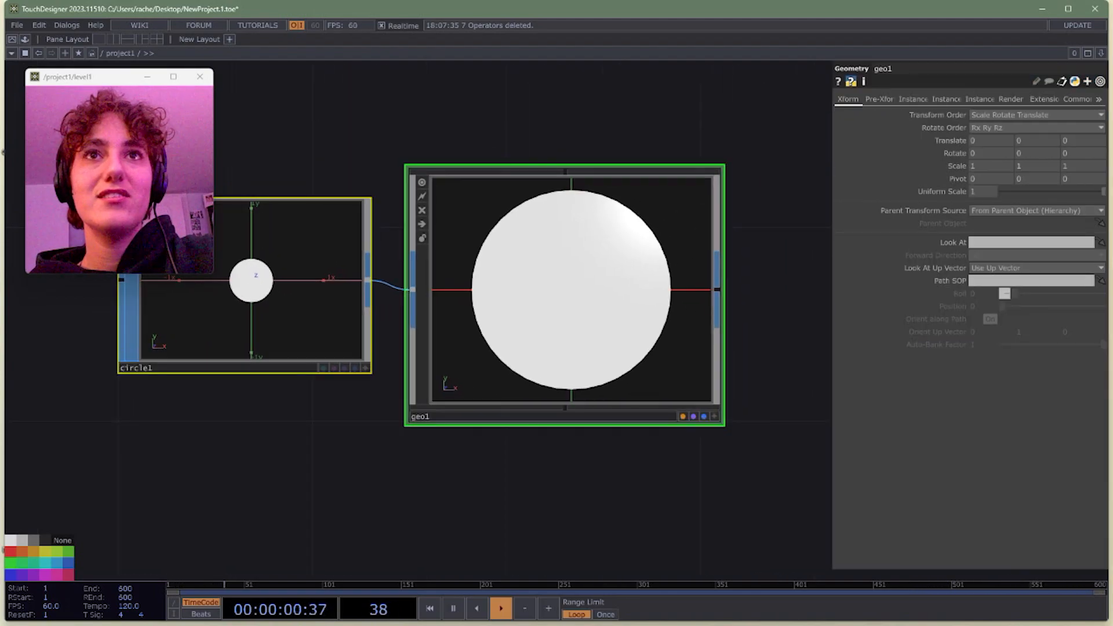
- Add a Camera COMP and place it directly above the geometry component
{"action": "left_click_drag", "start_coordinate": [464, 232], "coordinate": [424, 368]}
{"action": "key", "text": "Tab"}
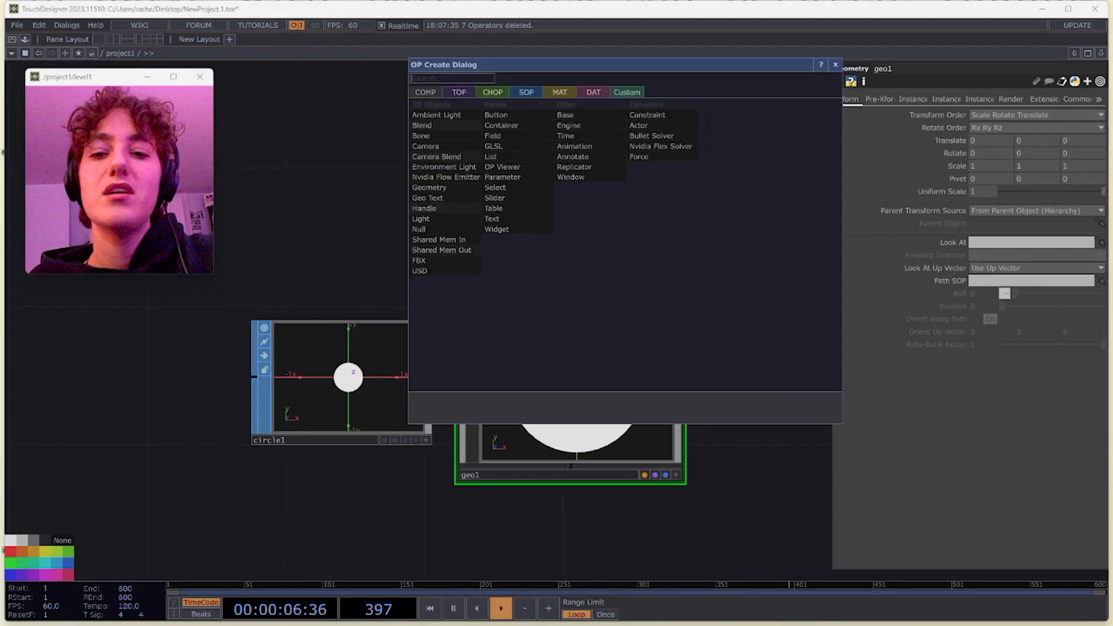
{"action": "type", "text": "c"}
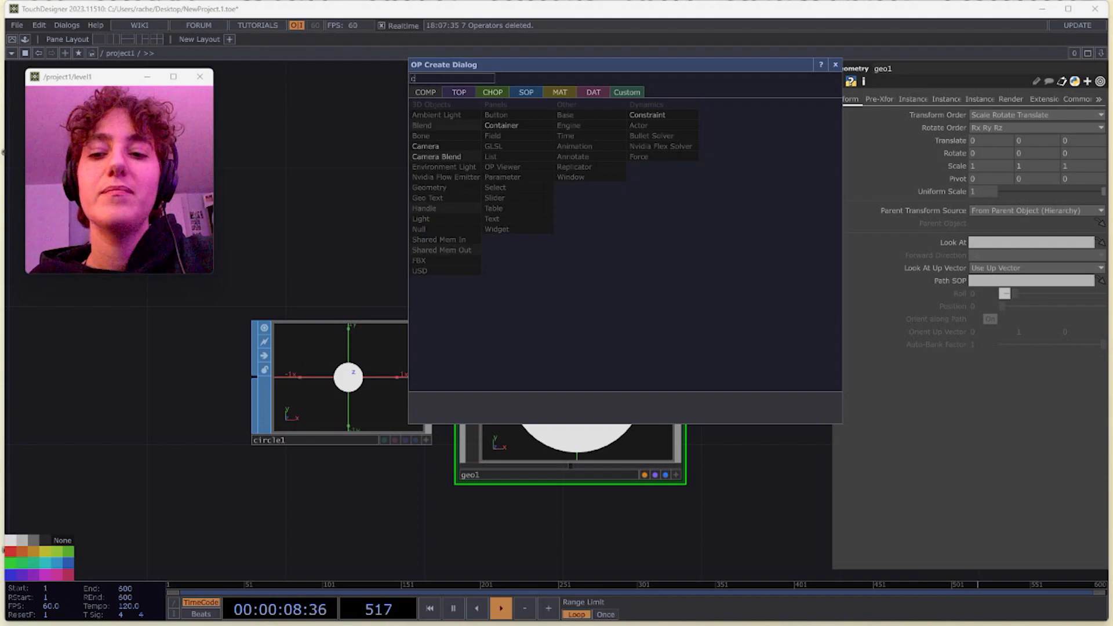
{"action": "type", "text": "am"}
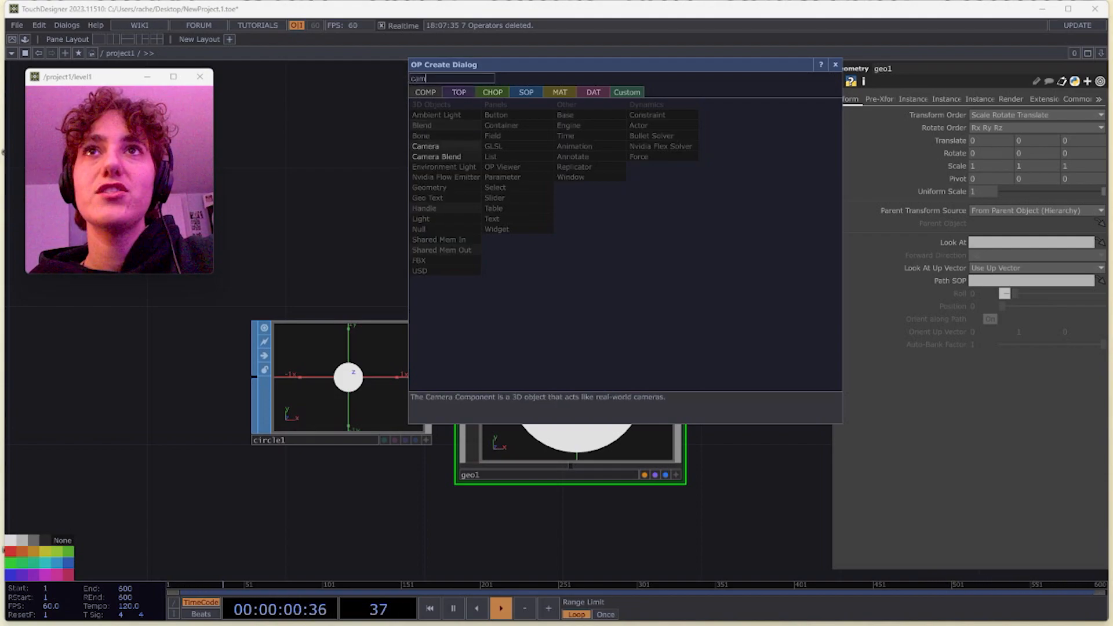
{"action": "key", "text": "Return"}
{"action": "left_click", "coordinate": [568, 188]}
{"action": "key", "text": "ctrl+a"}
- Add a Light COMP and place it directly above the camera component
{"action": "left_click_drag", "start_coordinate": [554, 266], "coordinate": [519, 371]}
{"action": "key", "text": "Tab"}
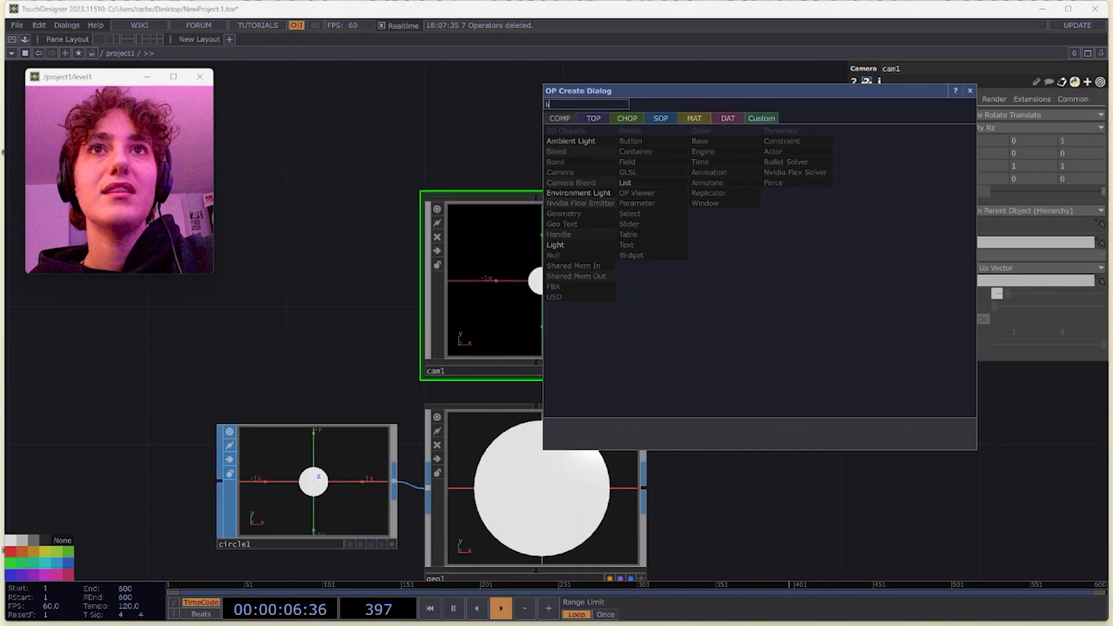
{"action": "left_click", "coordinate": [555, 245]}
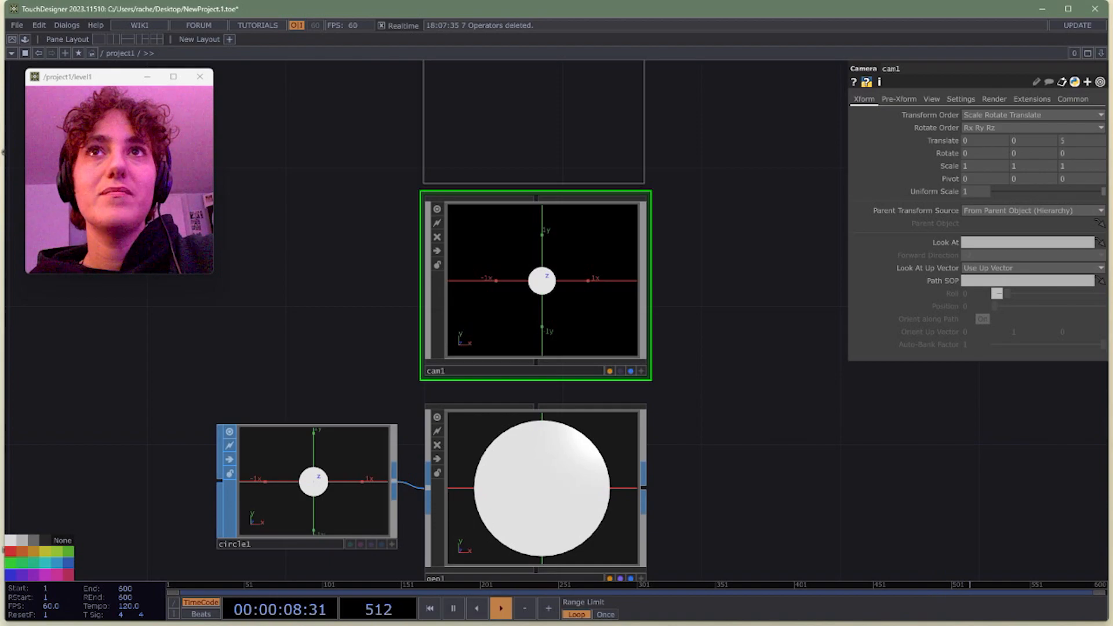
{"action": "left_click", "coordinate": [533, 121]}
{"action": "scroll", "coordinate": [534, 122], "scroll_direction": "down", "scroll_amount": 2}
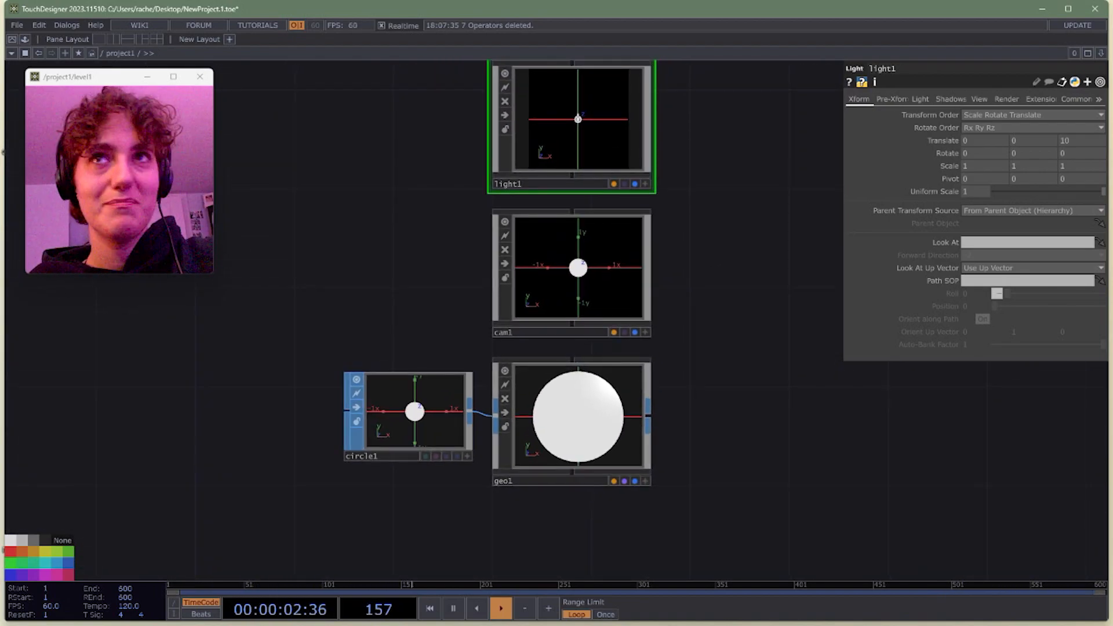
{"action": "left_click", "coordinate": [571, 417]}
{"action": "left_click", "coordinate": [571, 267]}
{"action": "left_click", "coordinate": [571, 119]}
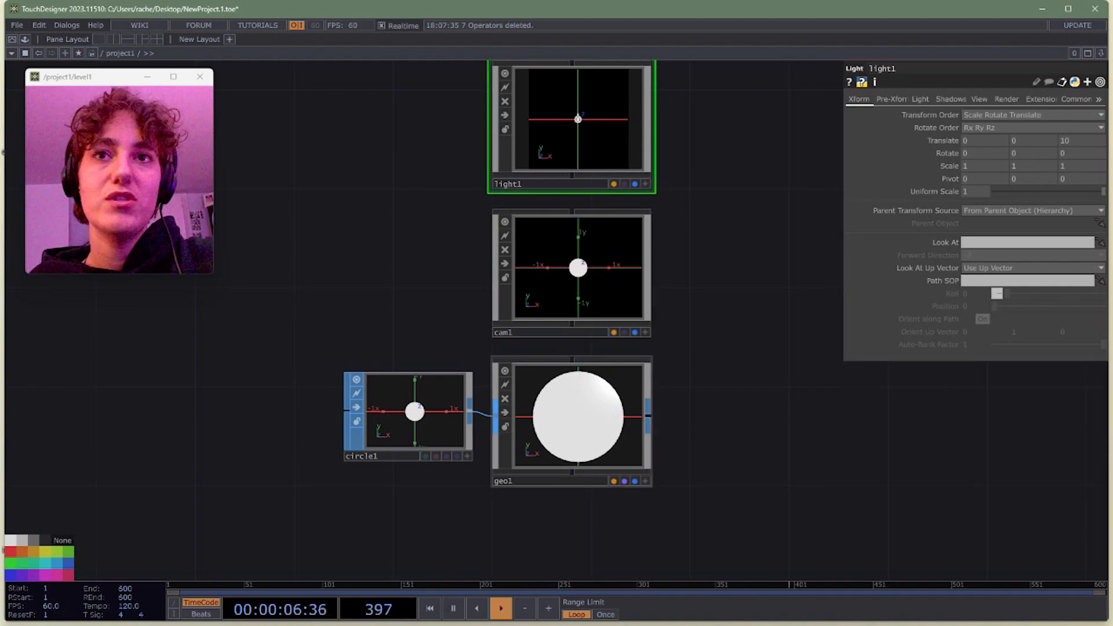
{"action": "left_click", "coordinate": [441, 405]}
{"action": "scroll", "coordinate": [442, 406], "scroll_direction": "up", "scroll_amount": 2}
{"action": "mouse_move", "coordinate": [442, 406]}
{"action": "left_mouse_down"}
{"action": "mouse_move", "coordinate": [234, 371]}
{"action": "mouse_move", "coordinate": [372, 406]}
{"action": "mouse_move", "coordinate": [441, 406]}
{"action": "left_mouse_up"}
{"action": "left_click", "coordinate": [276, 378]}
{"action": "right_click", "coordinate": [434, 346]}
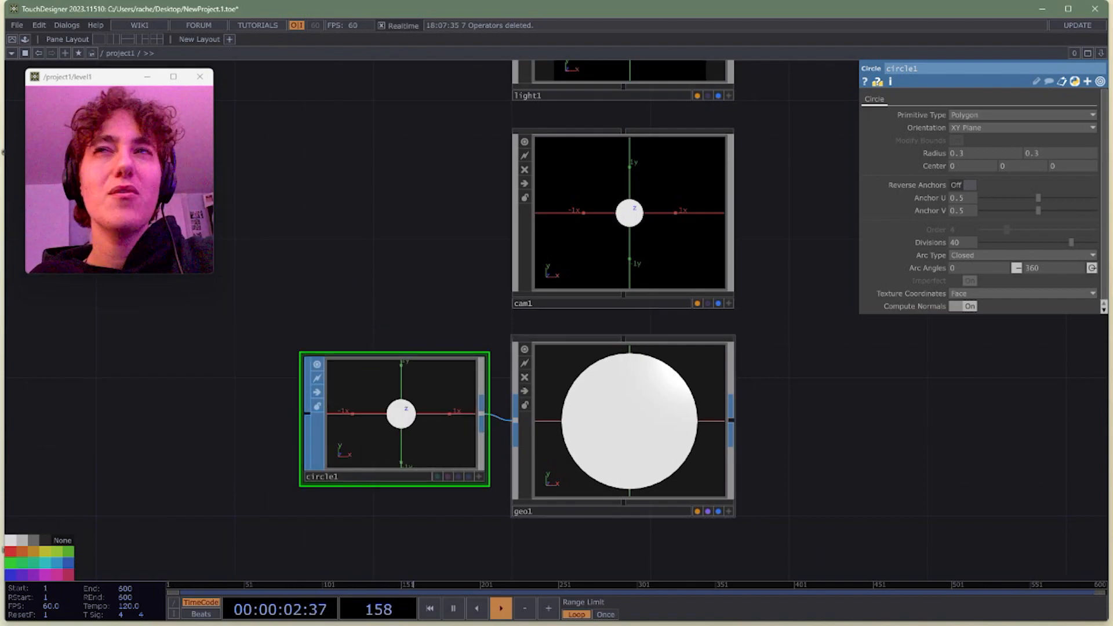
{"action": "scroll", "coordinate": [752, 390], "scroll_direction": "down", "scroll_amount": 4}
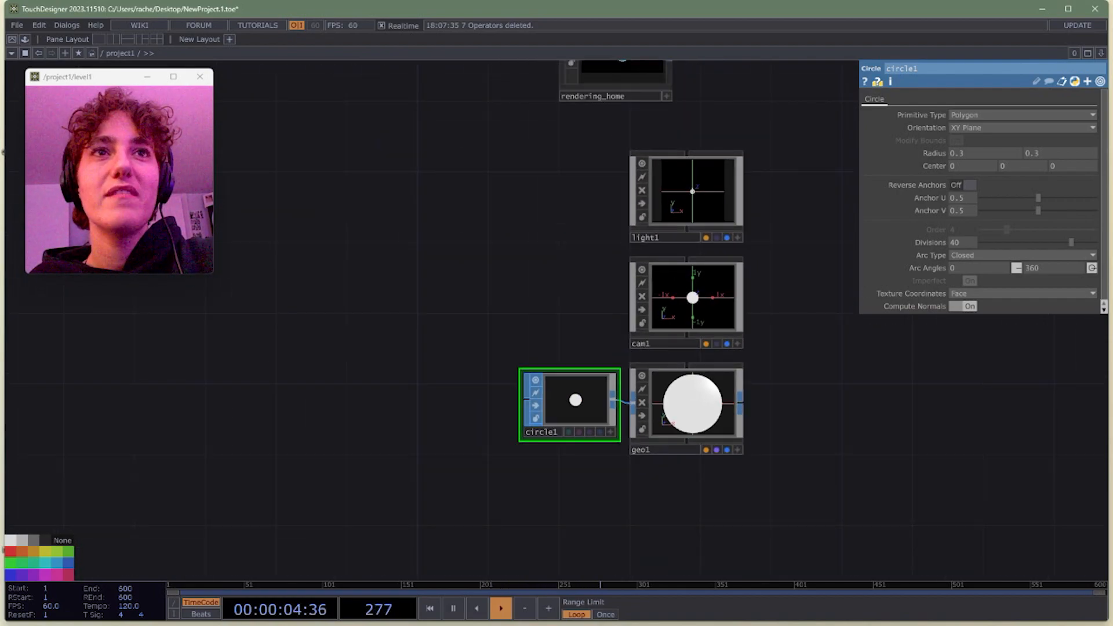
{"action": "scroll", "coordinate": [998, 420], "scroll_direction": "up", "scroll_amount": 4}
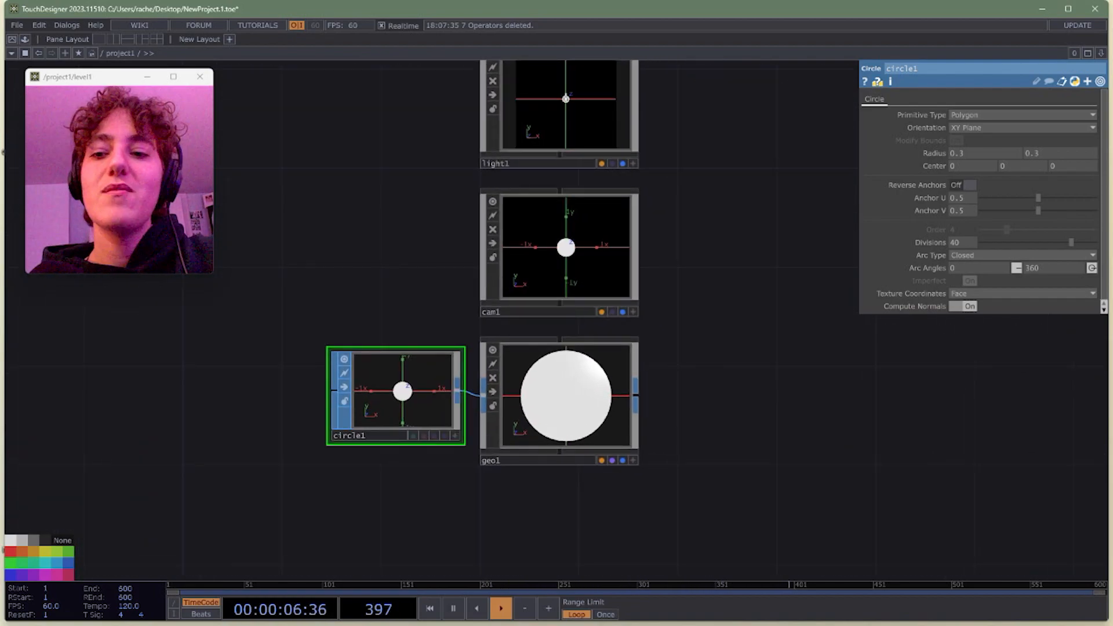
- Add a Render TOP and place it next to the geometry component
{"action": "key", "text": "Tab"}
{"action": "left_click", "coordinate": [541, 256]}
{"action": "type", "text": "ren"}
{"action": "left_click", "coordinate": [724, 372]}
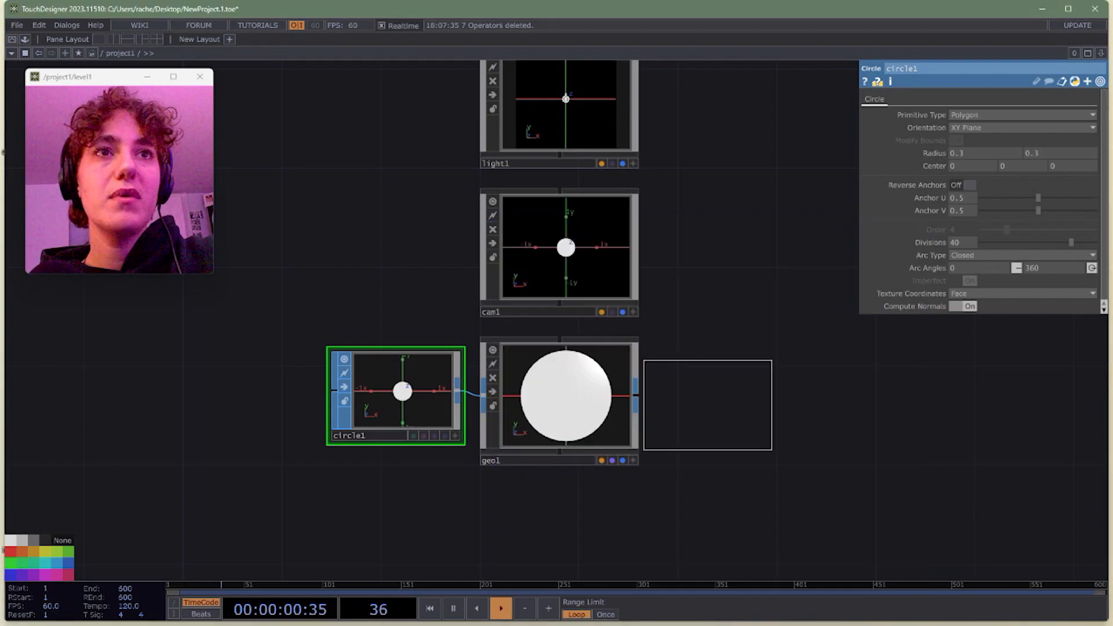
{"action": "left_click", "coordinate": [742, 396]}
{"action": "left_click_drag", "start_coordinate": [742, 313], "coordinate": [729, 344]}
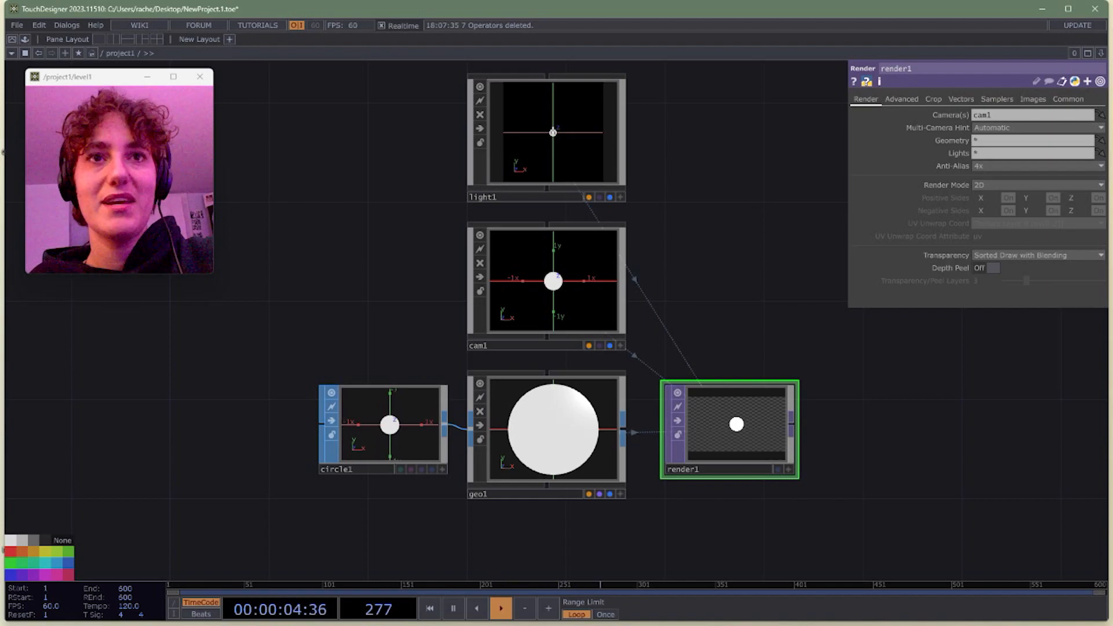
- Try changing the camera's translation while watching its effect on the circle in the render
{"action": "scroll", "coordinate": [741, 426], "scroll_direction": "up", "scroll_amount": 6}
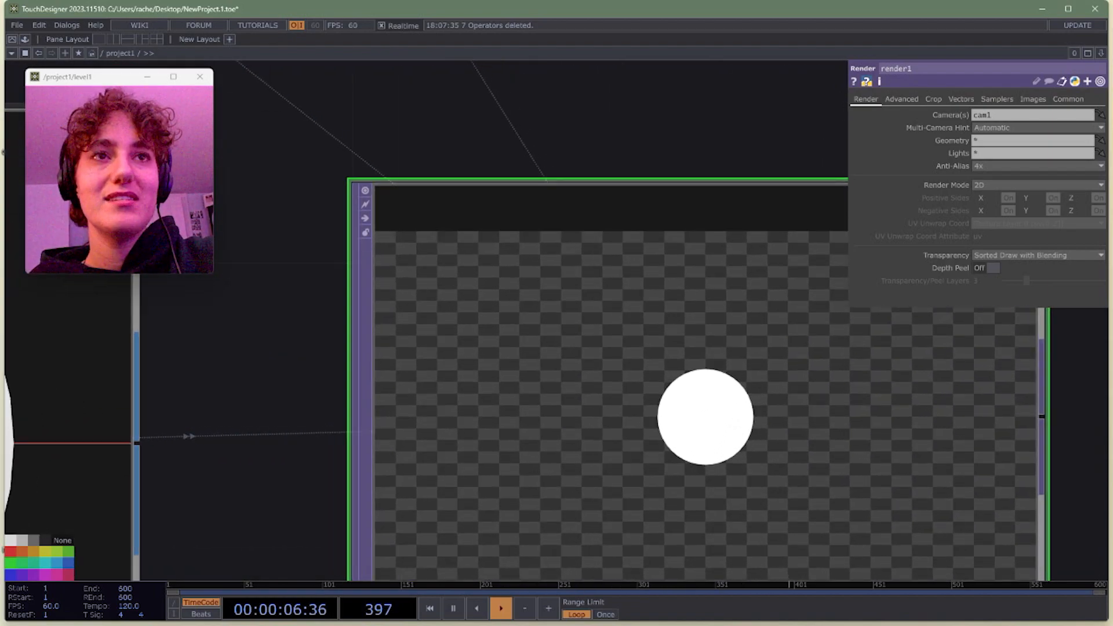
{"action": "scroll", "coordinate": [667, 390], "scroll_direction": "down", "scroll_amount": 5}
{"action": "left_click_drag", "start_coordinate": [453, 244], "coordinate": [516, 323]}
{"action": "left_click", "coordinate": [414, 139]}
{"action": "scroll", "coordinate": [414, 139], "scroll_direction": "down", "scroll_amount": 3}
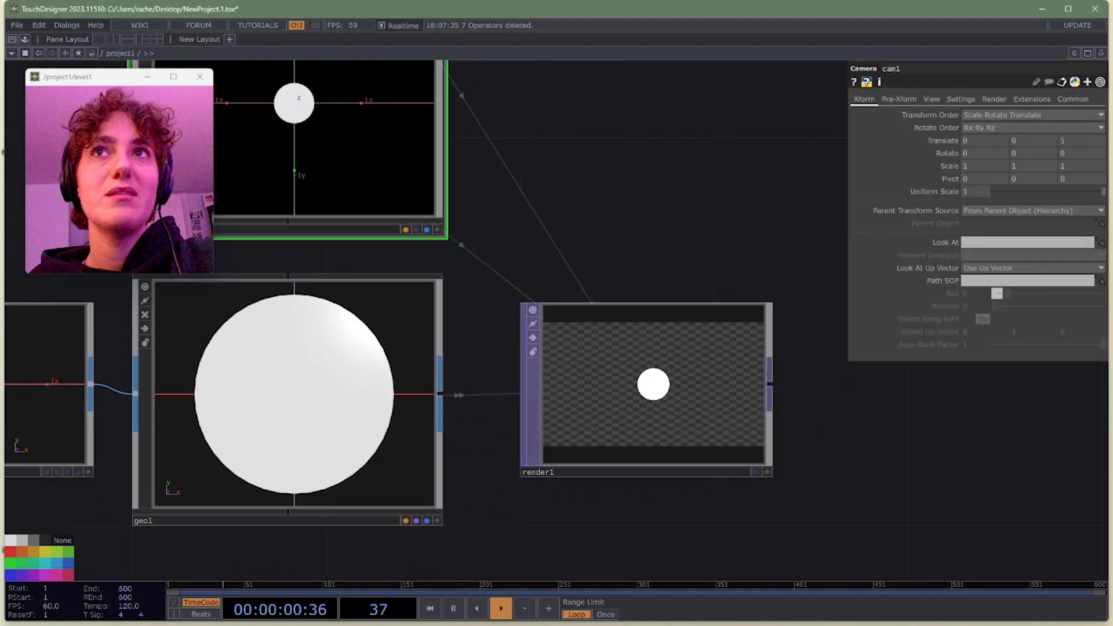
{"action": "scroll", "coordinate": [724, 429], "scroll_direction": "up", "scroll_amount": 3}
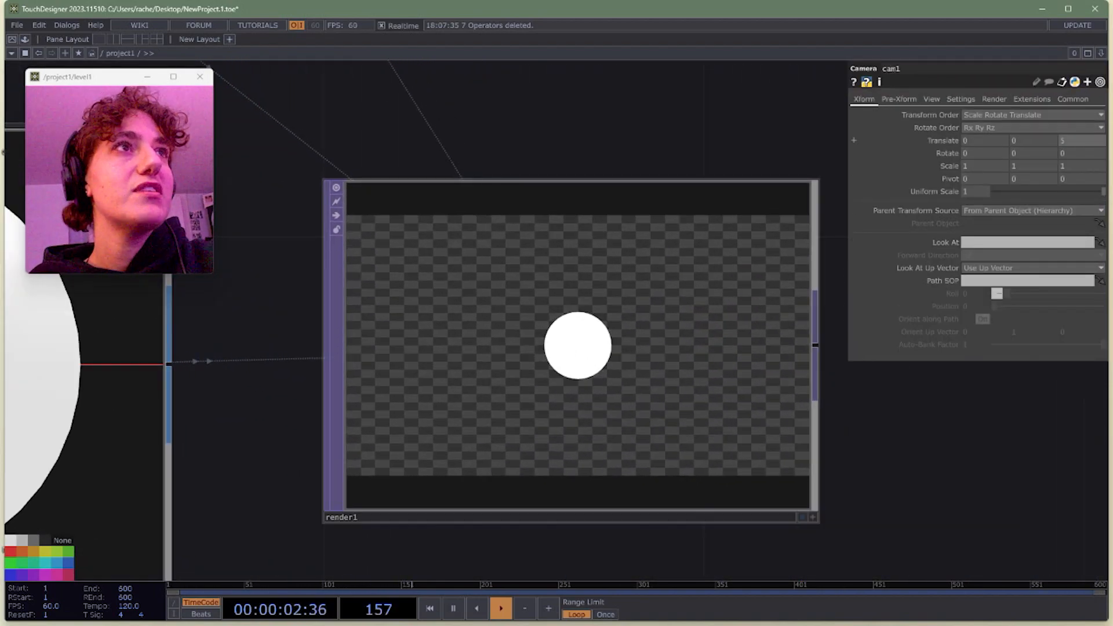
{"action": "middle_click", "coordinate": [1077, 140]}
{"action": "middle_click_drag", "start_coordinate": [1076, 140], "coordinate": [1036, 123]}
{"action": "scroll", "coordinate": [507, 253], "scroll_direction": "down", "scroll_amount": 5}
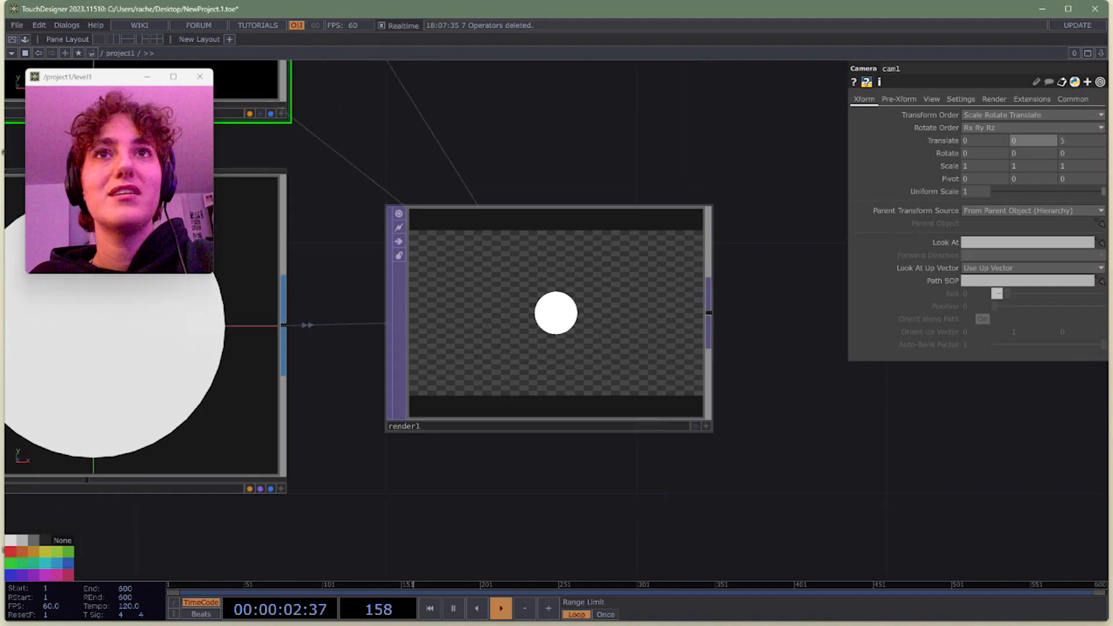
- Try lowering the light's dimmer to 0.426 to compare the render, and restore the dimmer to 1
{"action": "left_click_drag", "start_coordinate": [463, 104], "coordinate": [689, 344]}
{"action": "left_click", "coordinate": [499, 174]}
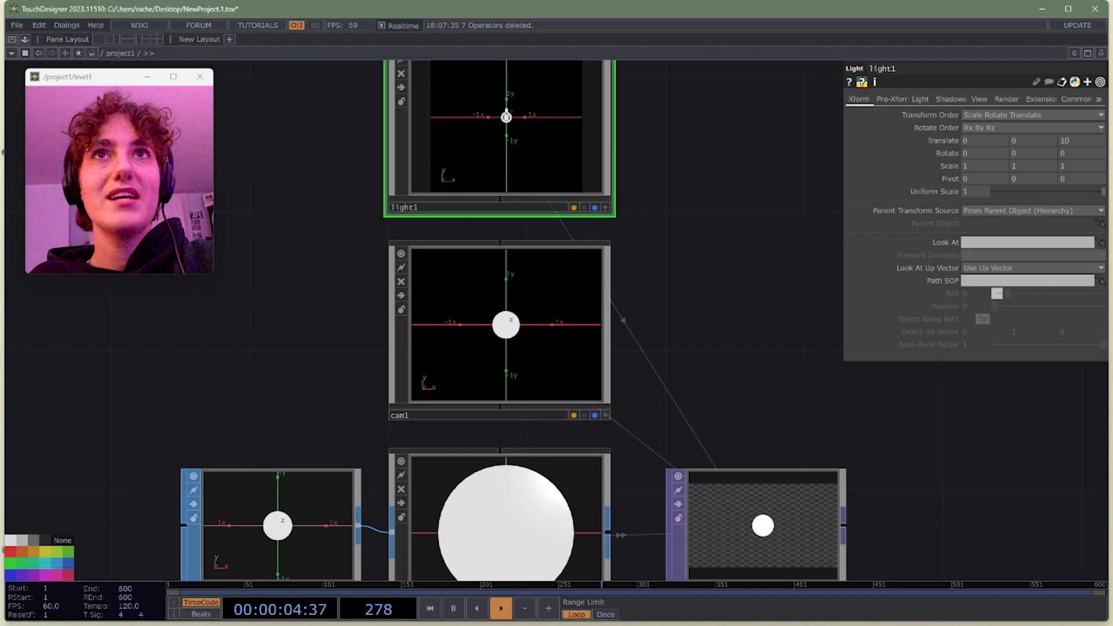
{"action": "left_click", "coordinate": [920, 99]}
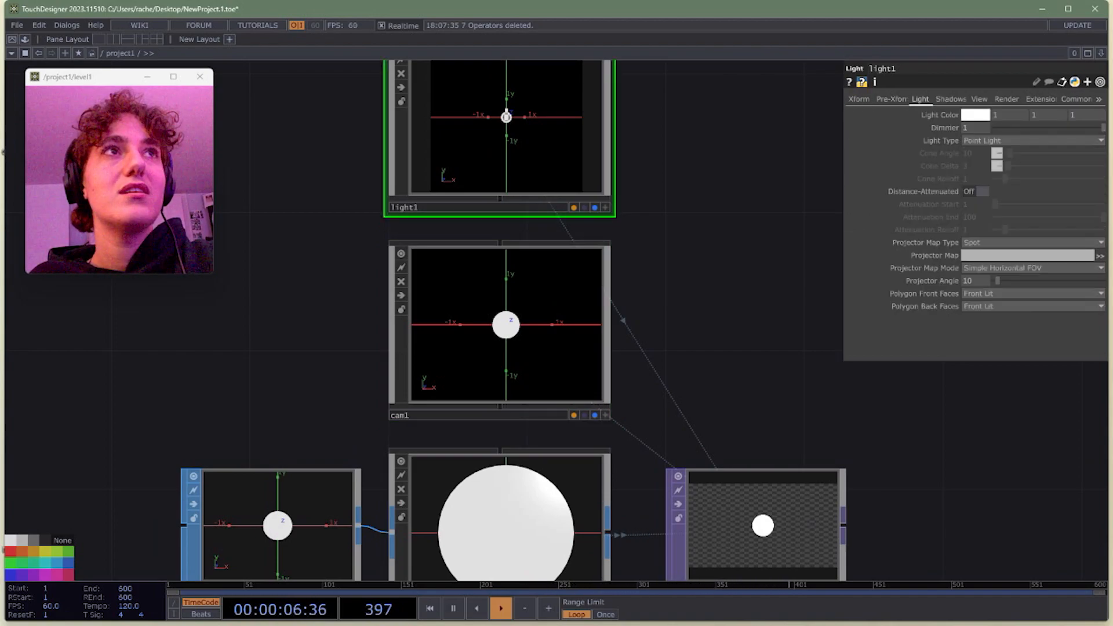
{"action": "left_click_drag", "start_coordinate": [1103, 127], "coordinate": [1041, 127]}
{"action": "left_click_drag", "start_coordinate": [777, 440], "coordinate": [728, 313]}
{"action": "scroll", "coordinate": [731, 324], "scroll_direction": "up", "scroll_amount": 4}
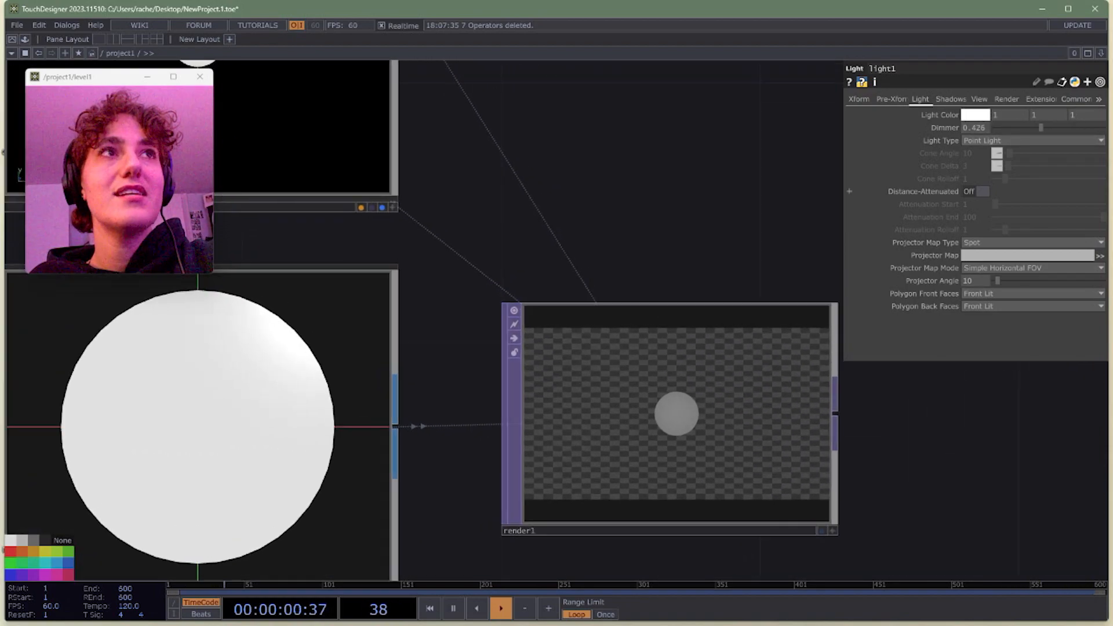
{"action": "left_click_drag", "start_coordinate": [1041, 127], "coordinate": [1103, 128]}
{"action": "scroll", "coordinate": [733, 217], "scroll_direction": "down", "scroll_amount": 3}
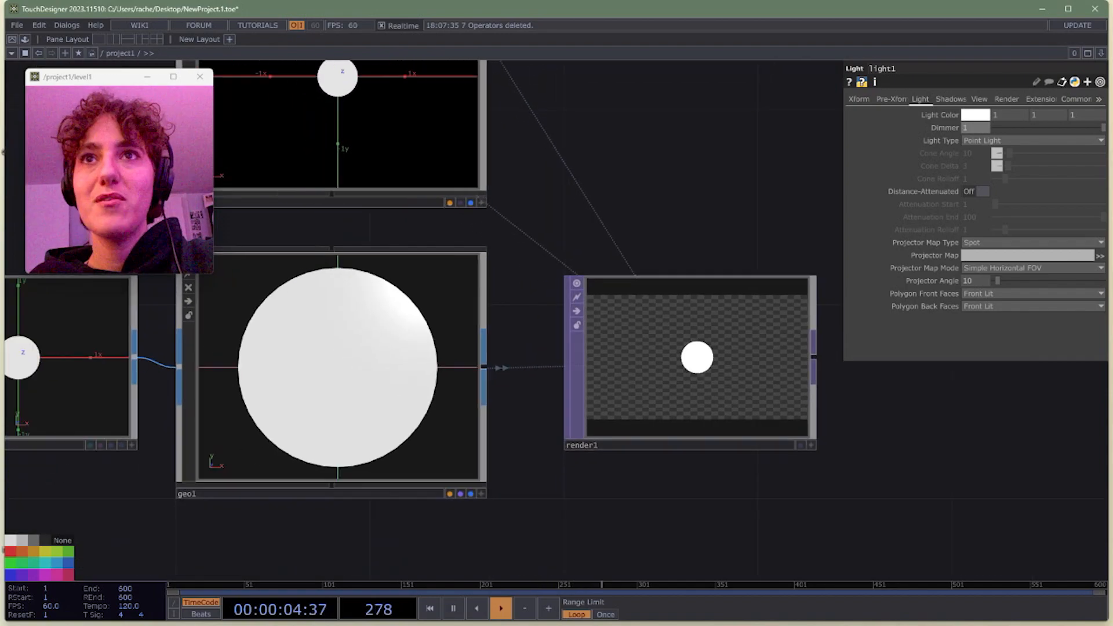
- Move the circle SOP up and away from the geometry component to open space in the network
{"action": "left_click_drag", "start_coordinate": [536, 403], "coordinate": [750, 351]}
{"action": "scroll", "coordinate": [751, 351], "scroll_direction": "down", "scroll_amount": 3}
{"action": "left_click_drag", "start_coordinate": [469, 161], "coordinate": [425, 249]}
{"action": "scroll", "coordinate": [426, 250], "scroll_direction": "down", "scroll_amount": 3}
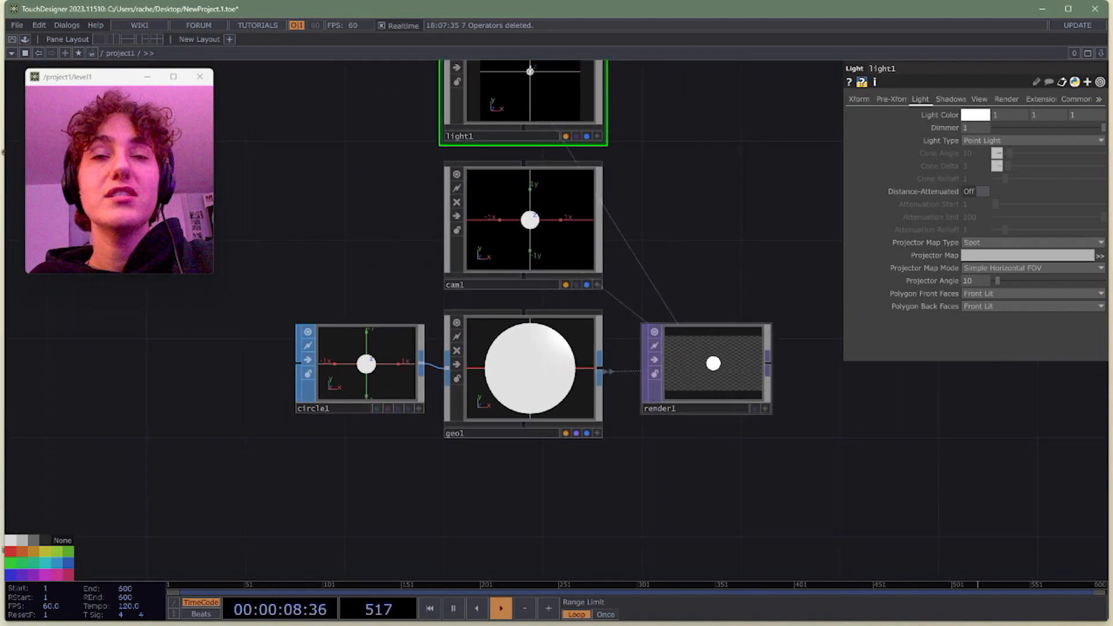
{"action": "left_click_drag", "start_coordinate": [684, 255], "coordinate": [816, 296]}
{"action": "left_click_drag", "start_coordinate": [492, 404], "coordinate": [367, 280]}
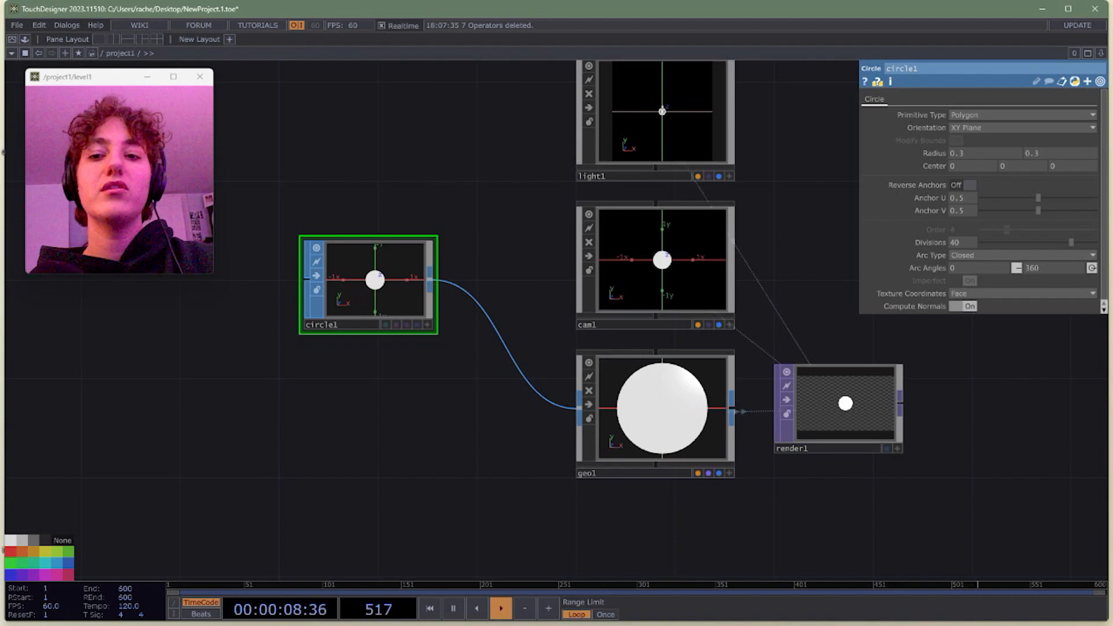
- Add a second Circle SOP and place it below the first circle
{"action": "key", "text": "Tab"}
{"action": "left_click", "coordinate": [301, 294]}
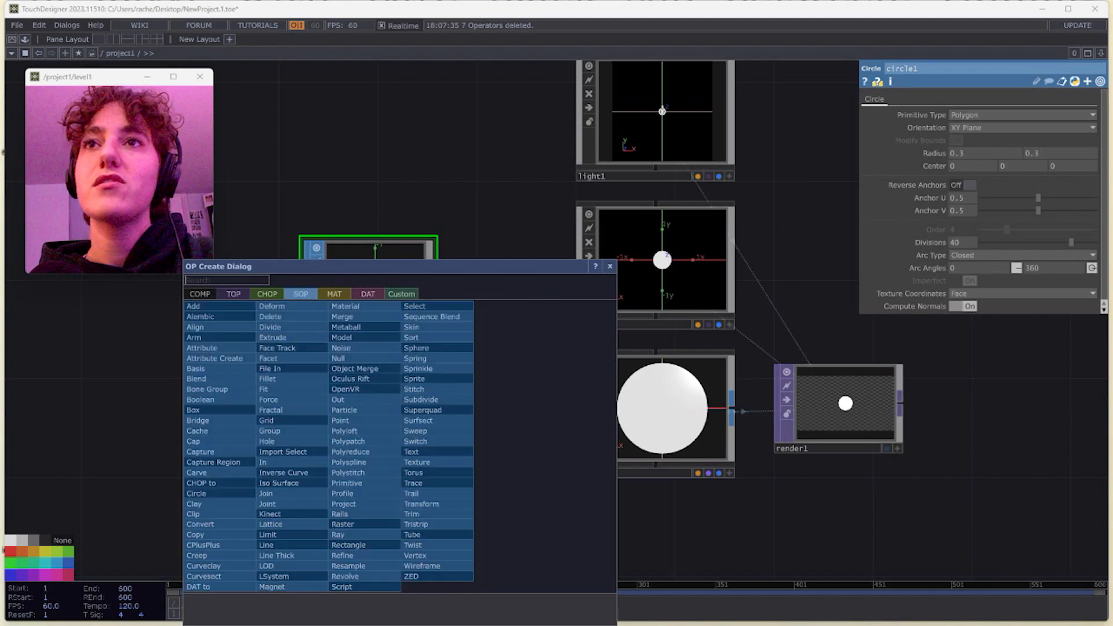
{"action": "left_click", "coordinate": [231, 493]}
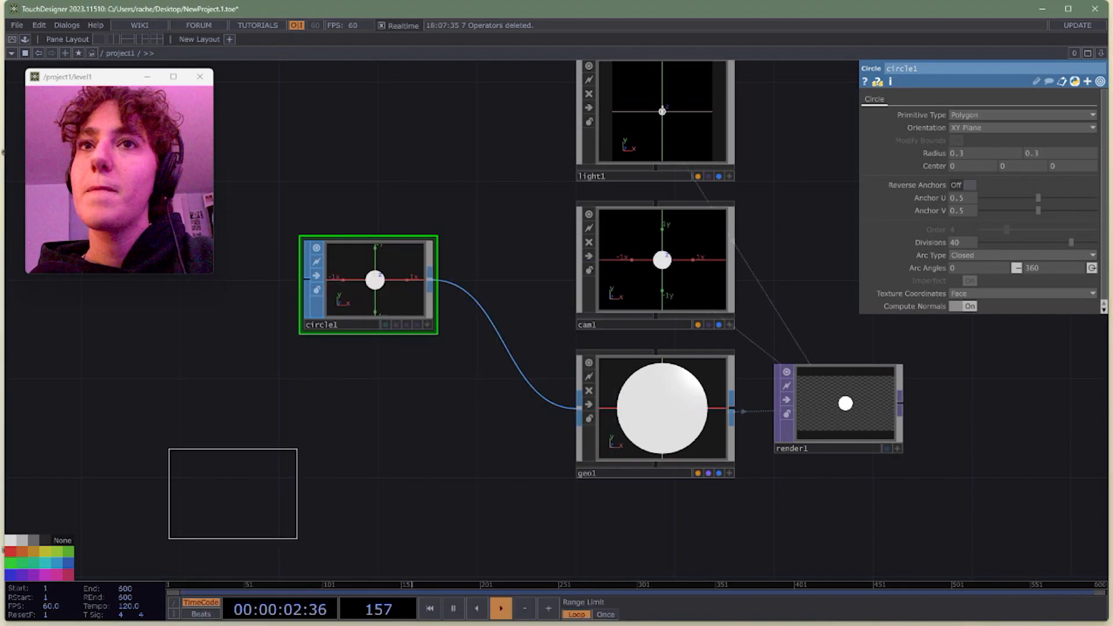
{"action": "left_click", "coordinate": [393, 453]}
{"action": "left_click_drag", "start_coordinate": [393, 452], "coordinate": [344, 450]}
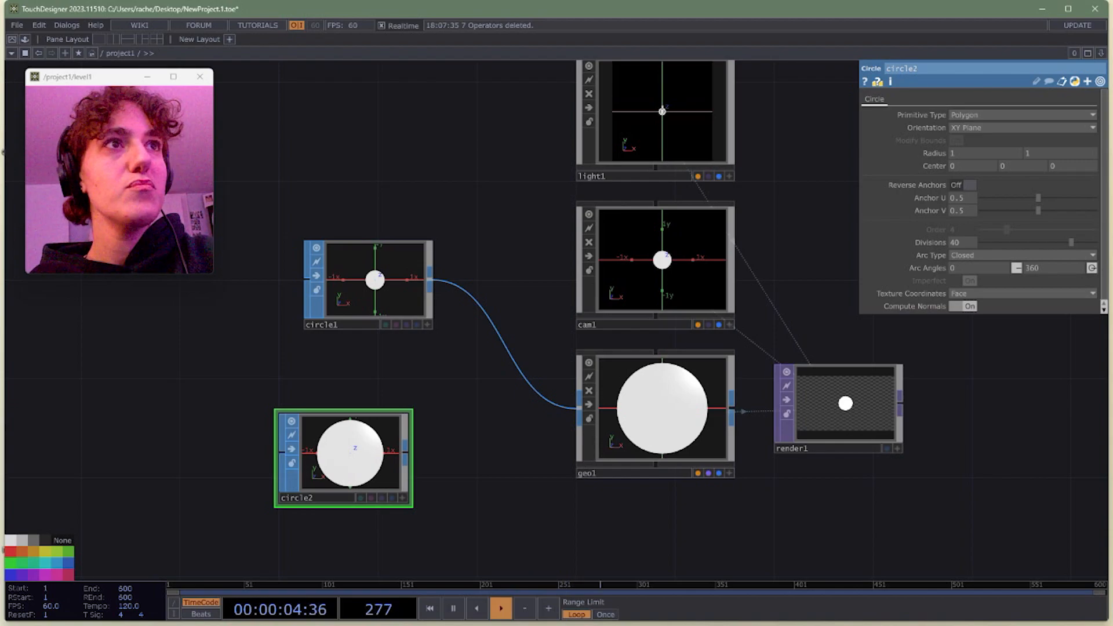
- Set the second circle's arc type to Open Arc and move the circle farther from the geometry component
{"action": "scroll", "coordinate": [344, 445], "scroll_direction": "up", "scroll_amount": 3}
{"action": "scroll", "coordinate": [347, 445], "scroll_direction": "up", "scroll_amount": 2}
{"action": "left_click_drag", "start_coordinate": [504, 406], "coordinate": [686, 324]}
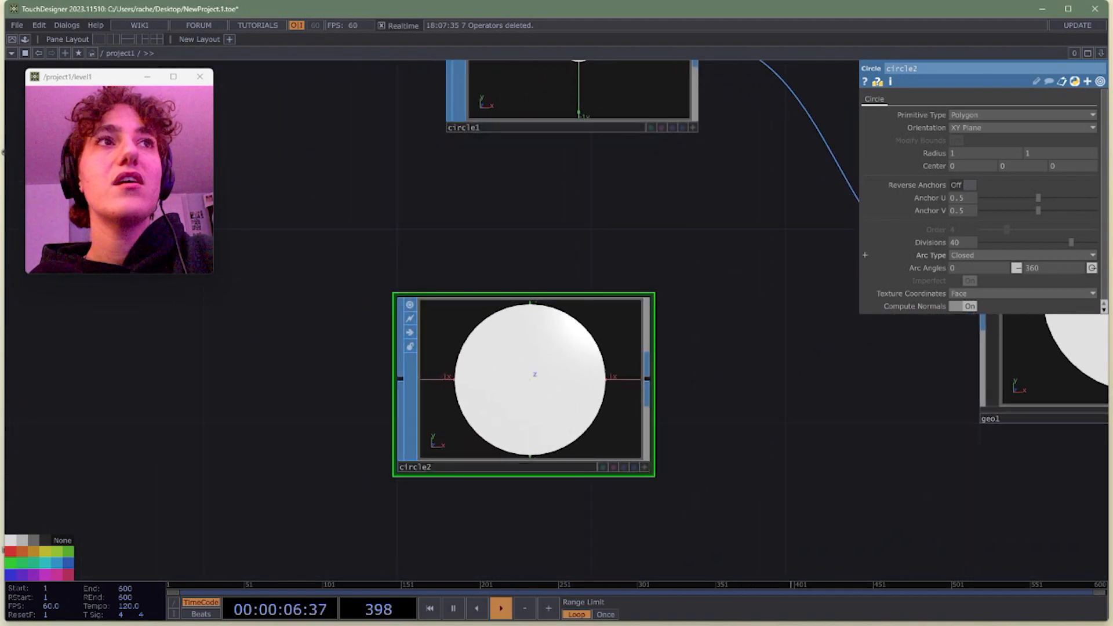
{"action": "left_click", "coordinate": [970, 255]}
{"action": "left_click", "coordinate": [967, 278]}
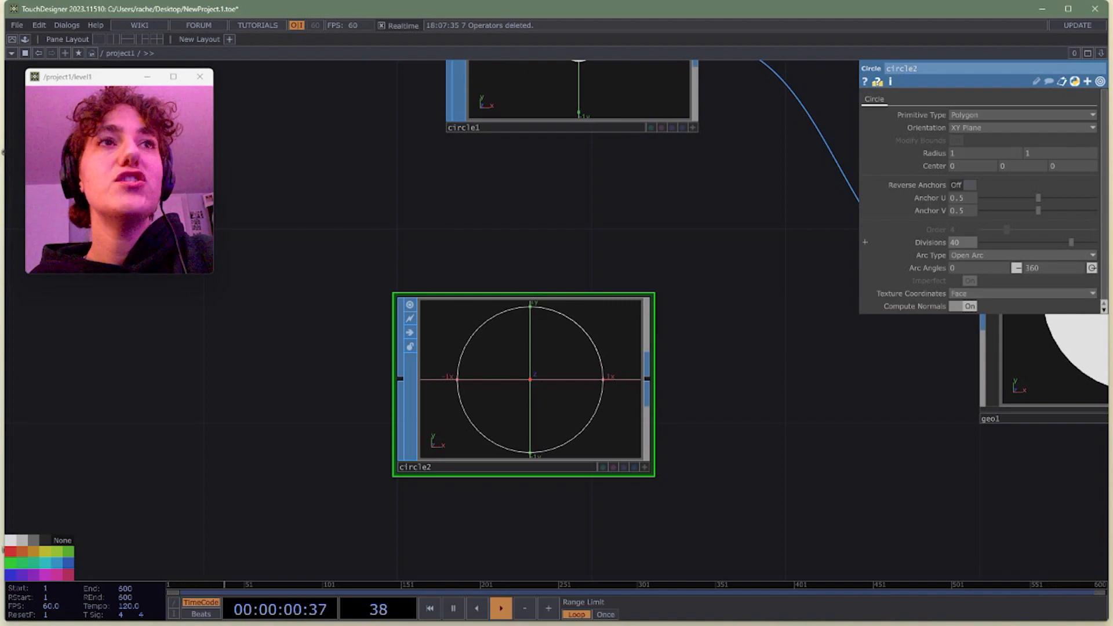
{"action": "scroll", "coordinate": [585, 381], "scroll_direction": "up", "scroll_amount": 2}
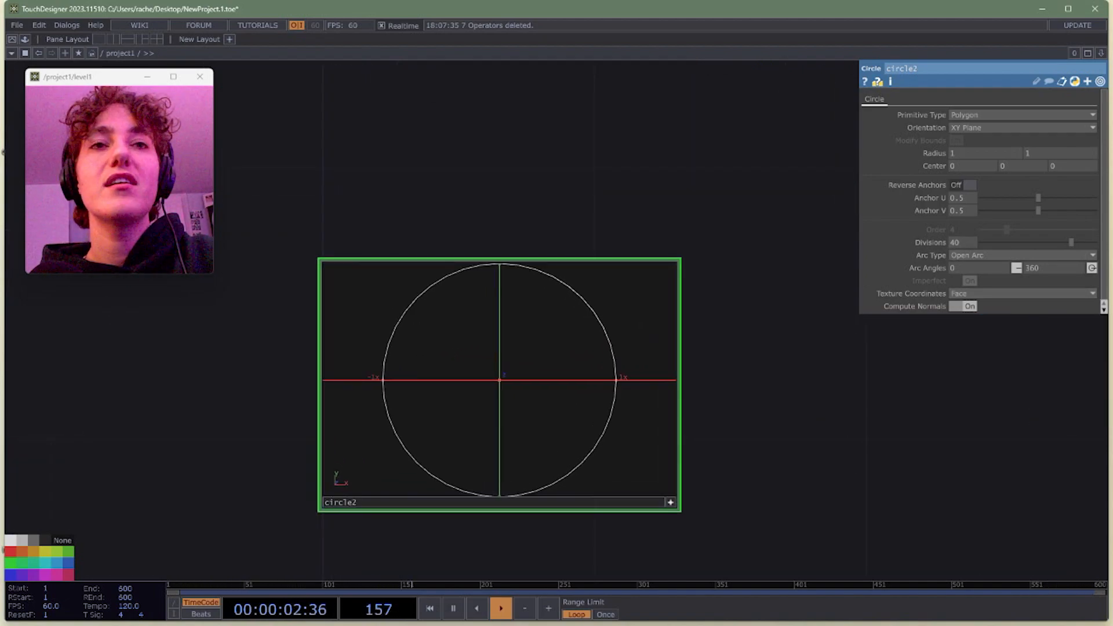
{"action": "scroll", "coordinate": [738, 484], "scroll_direction": "down", "scroll_amount": 2}
{"action": "scroll", "coordinate": [468, 445], "scroll_direction": "down", "scroll_amount": 1}
{"action": "left_click_drag", "start_coordinate": [466, 445], "coordinate": [302, 520]}
{"action": "left_click_drag", "start_coordinate": [638, 440], "coordinate": [461, 329]}
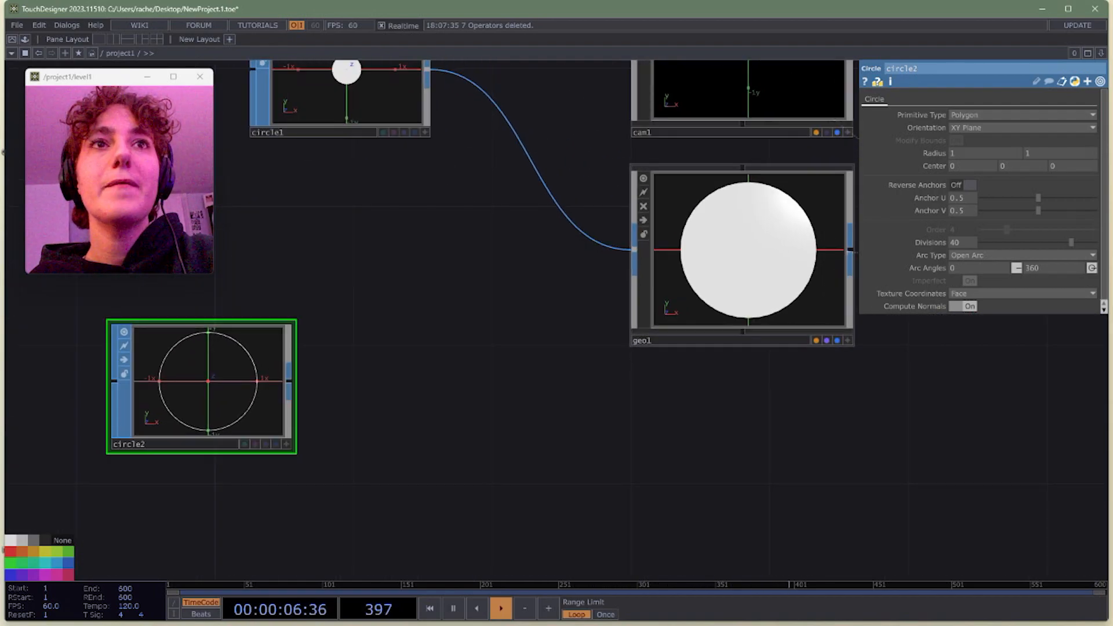
- Turn on instancing for the geometry component and bring the second circle closer to it
{"action": "left_click", "coordinate": [729, 250]}
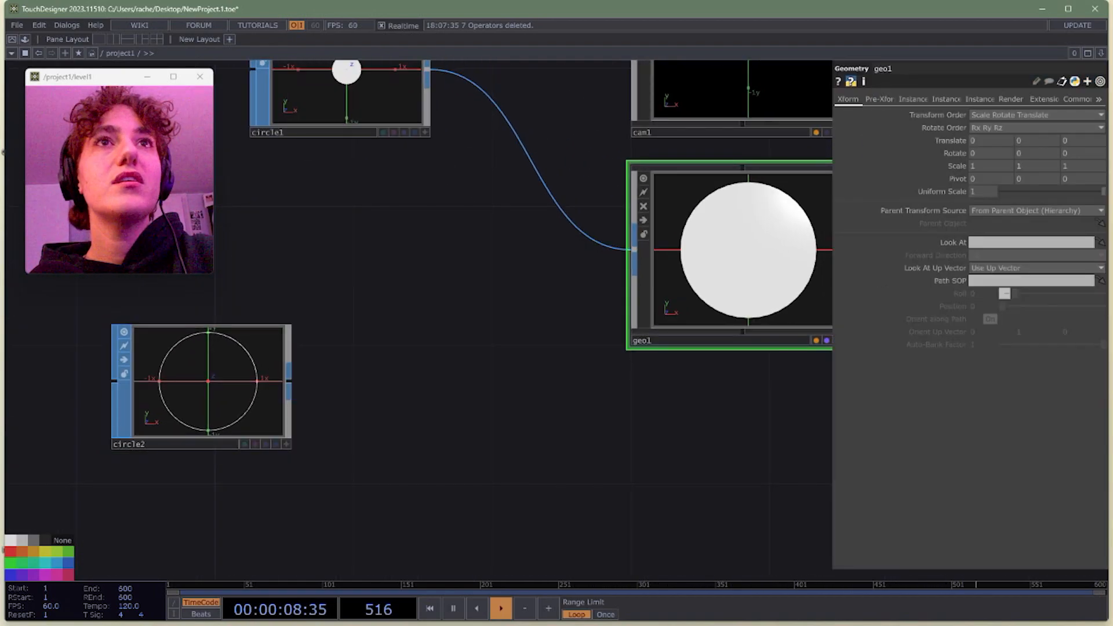
{"action": "left_click_drag", "start_coordinate": [208, 394], "coordinate": [381, 394]}
{"action": "left_click_drag", "start_coordinate": [493, 406], "coordinate": [369, 426]}
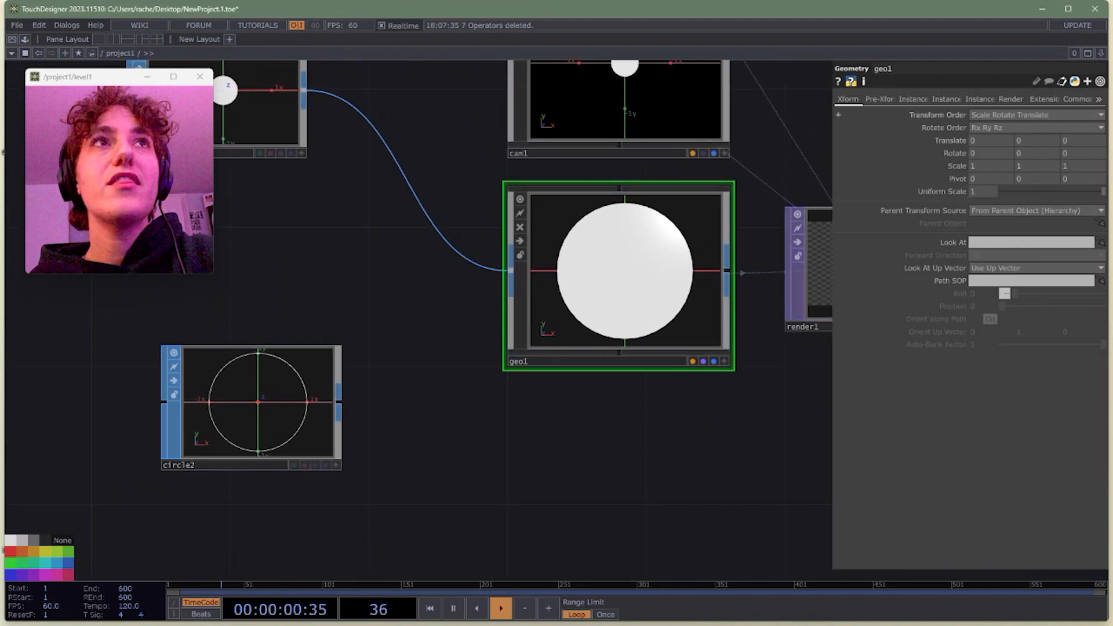
{"action": "left_click", "coordinate": [914, 99]}
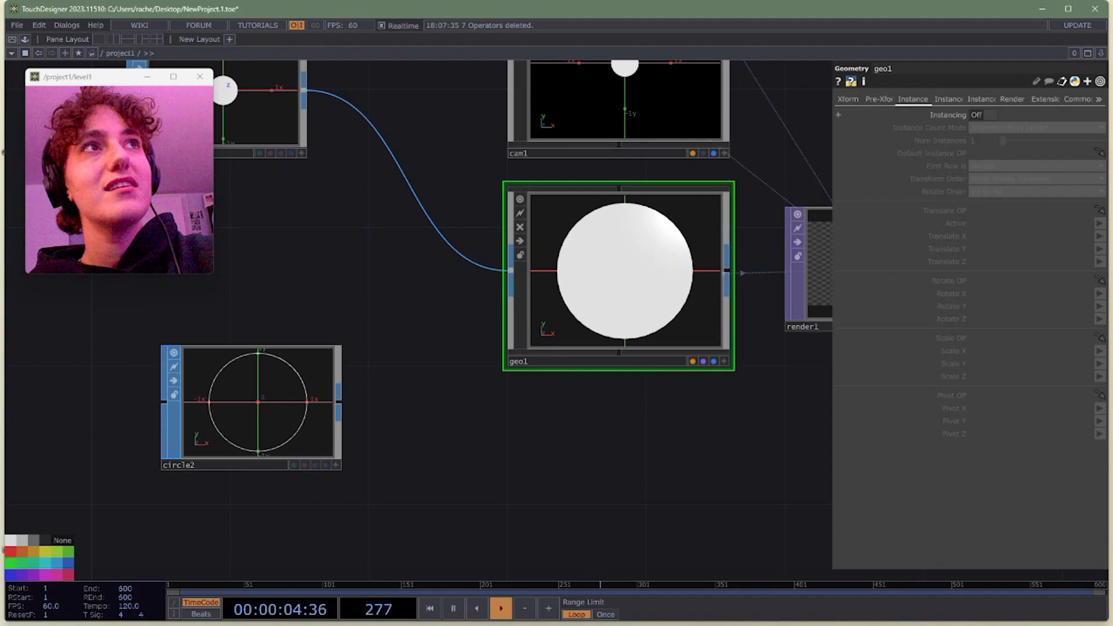
{"action": "left_click", "coordinate": [983, 114]}
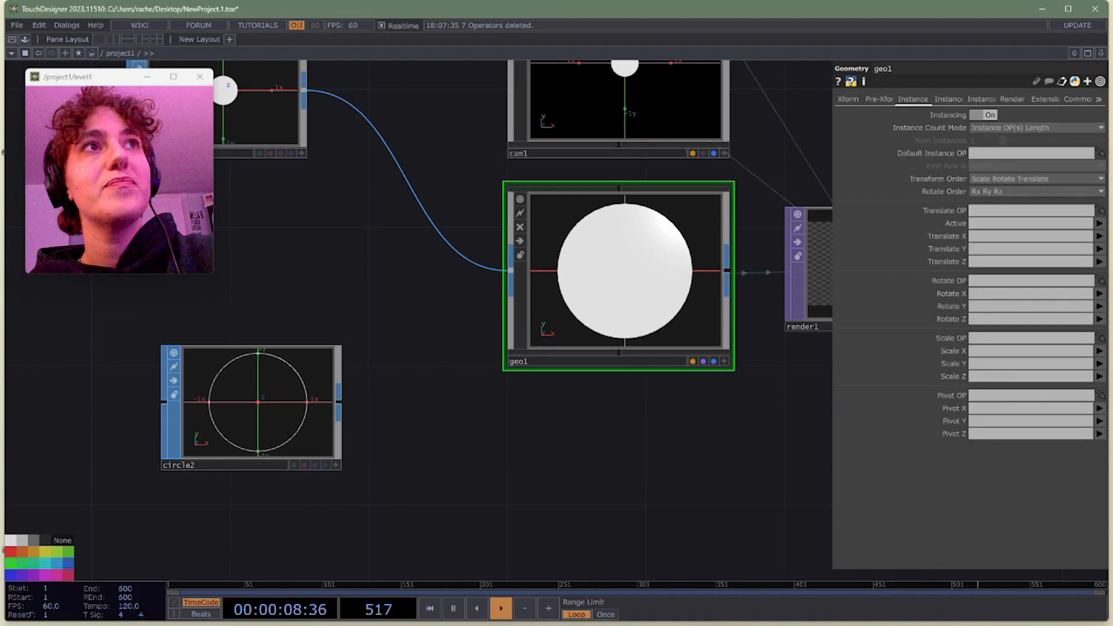
- Assign circle2 as the geometry's instance Translate OP, with P(0) for Translate X and P(1) for Translate Y
{"action": "left_click_drag", "start_coordinate": [160, 468], "coordinate": [998, 210]}
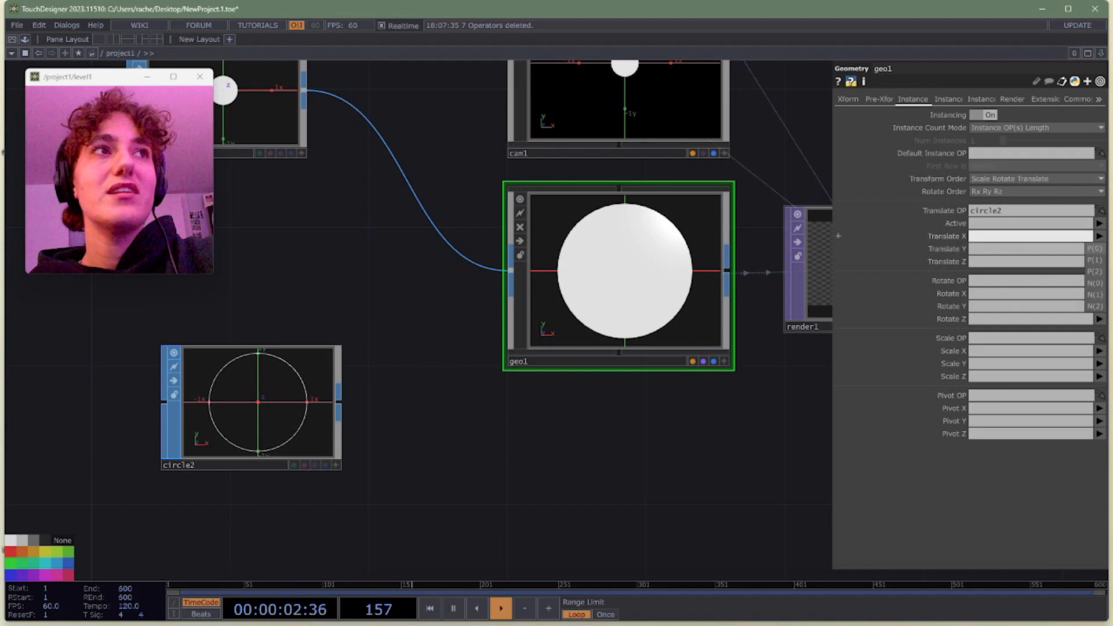
{"action": "left_click", "coordinate": [1094, 248]}
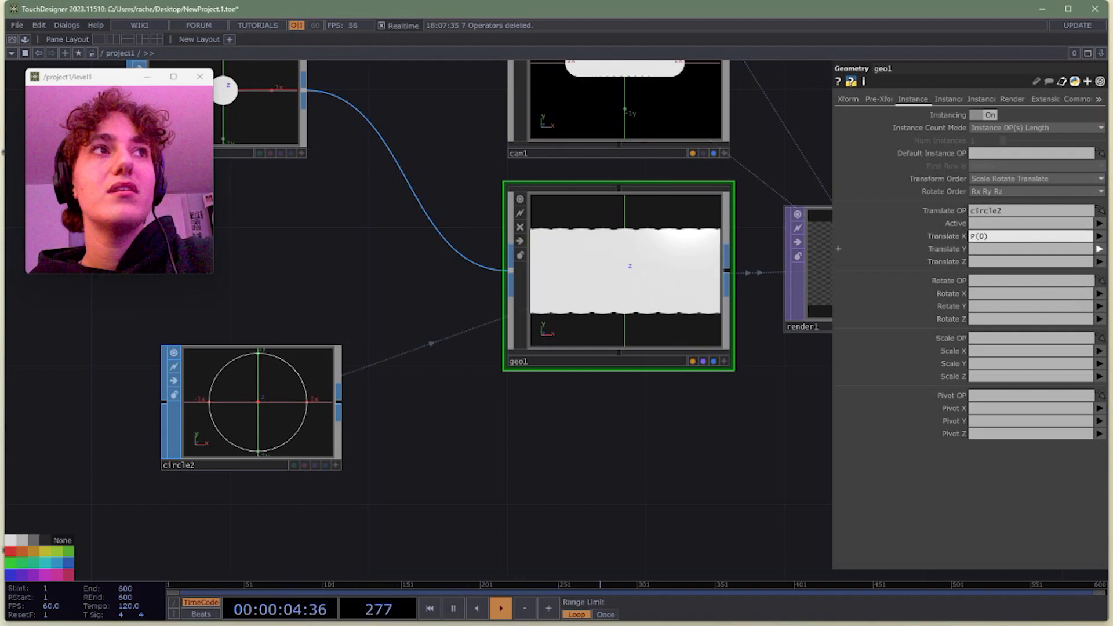
{"action": "left_click", "coordinate": [1099, 248]}
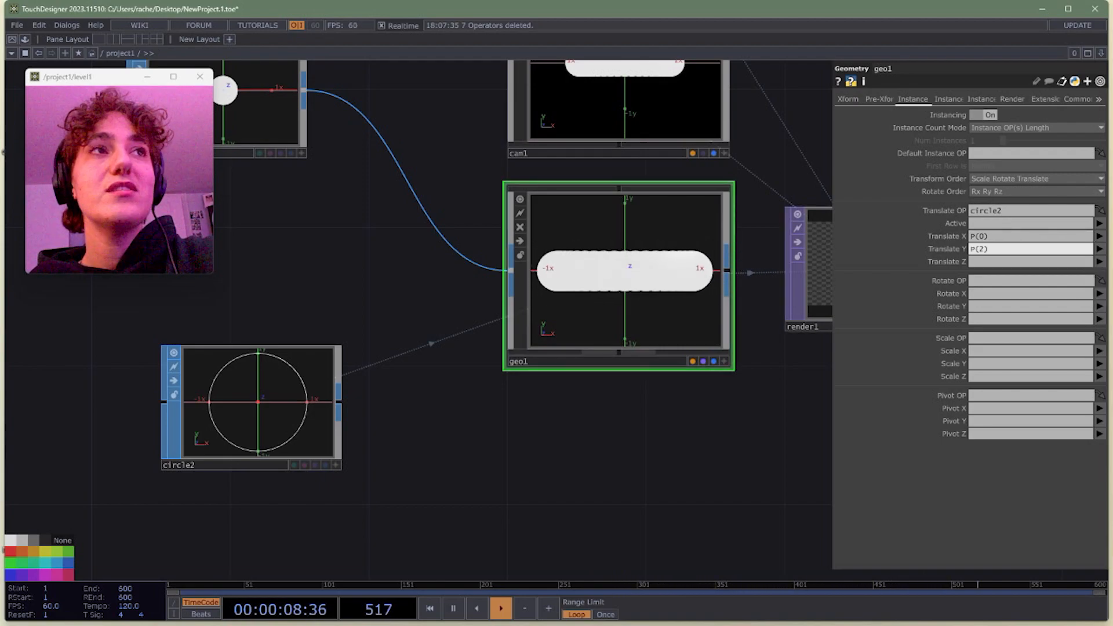
{"action": "left_click", "coordinate": [1094, 272]}
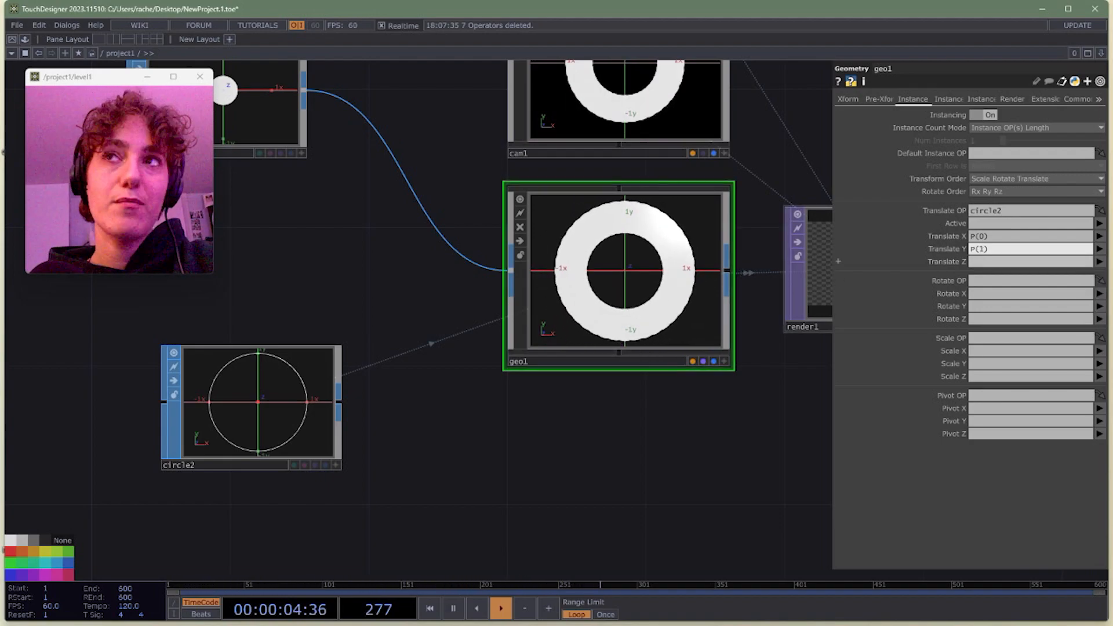
- Stack the two circle SOPs one above the other, close beside the geometry component's input side
{"action": "left_click_drag", "start_coordinate": [258, 406], "coordinate": [361, 406]}
{"action": "left_click_drag", "start_coordinate": [371, 255], "coordinate": [393, 310]}
{"action": "left_click_drag", "start_coordinate": [272, 146], "coordinate": [448, 320]}
{"action": "right_click_drag", "start_coordinate": [410, 203], "coordinate": [371, 454]}
{"action": "left_click_drag", "start_coordinate": [370, 454], "coordinate": [406, 419]}
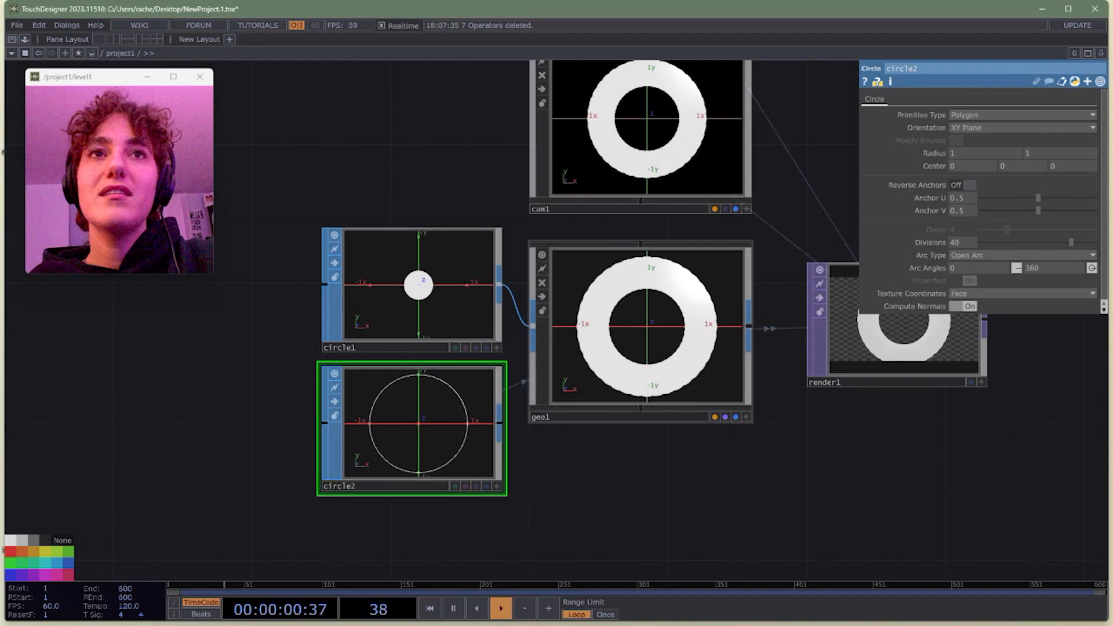
- Reduce both radius values of the first circle to 0.058 so the instances separate into small dots
{"action": "scroll", "coordinate": [627, 370], "scroll_direction": "up", "scroll_amount": 3}
{"action": "left_click", "coordinate": [332, 255]}
{"action": "scroll", "coordinate": [658, 270], "scroll_direction": "up", "scroll_amount": 3}
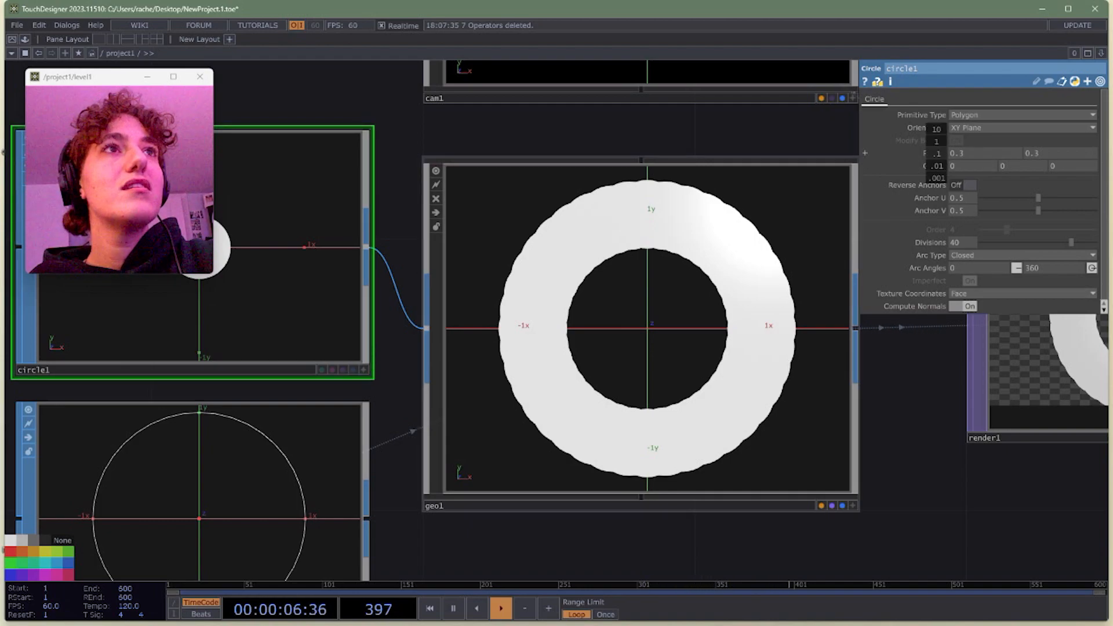
{"action": "mouse_move", "coordinate": [936, 153]}
{"action": "middle_mouse_down"}
{"action": "mouse_move", "coordinate": [924, 177]}
{"action": "mouse_move", "coordinate": [904, 178]}
{"action": "mouse_move", "coordinate": [936, 137]}
{"action": "mouse_move", "coordinate": [937, 153]}
{"action": "middle_mouse_up"}
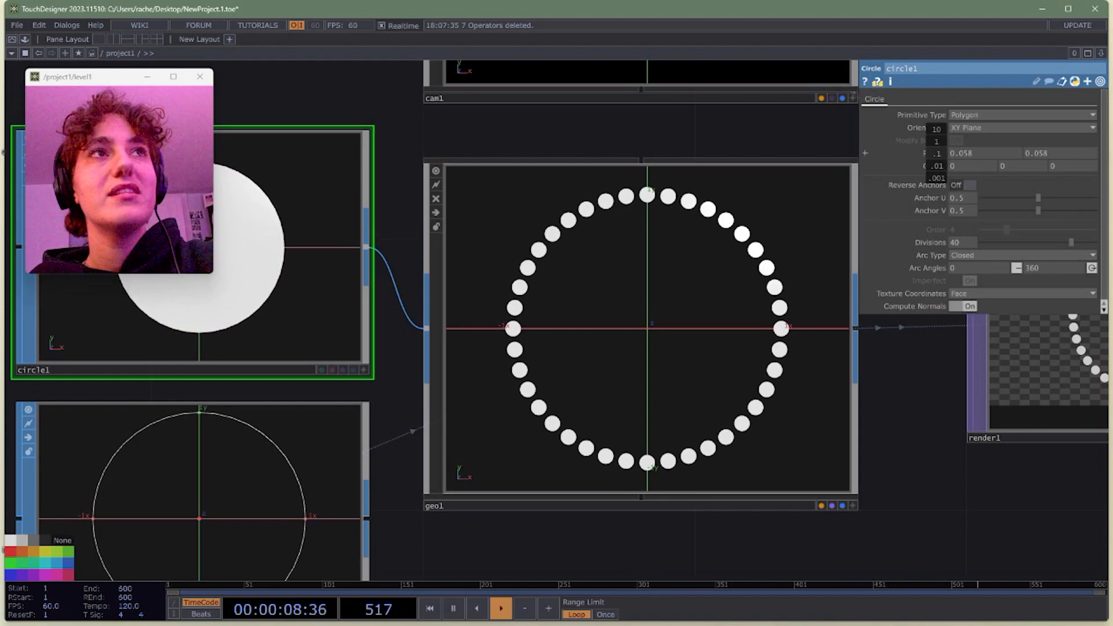
{"action": "mouse_move", "coordinate": [936, 154]}
{"action": "middle_mouse_down"}
{"action": "mouse_move", "coordinate": [956, 153]}
{"action": "mouse_move", "coordinate": [937, 154]}
{"action": "middle_mouse_up"}
{"action": "scroll", "coordinate": [660, 254], "scroll_direction": "down", "scroll_amount": 5}
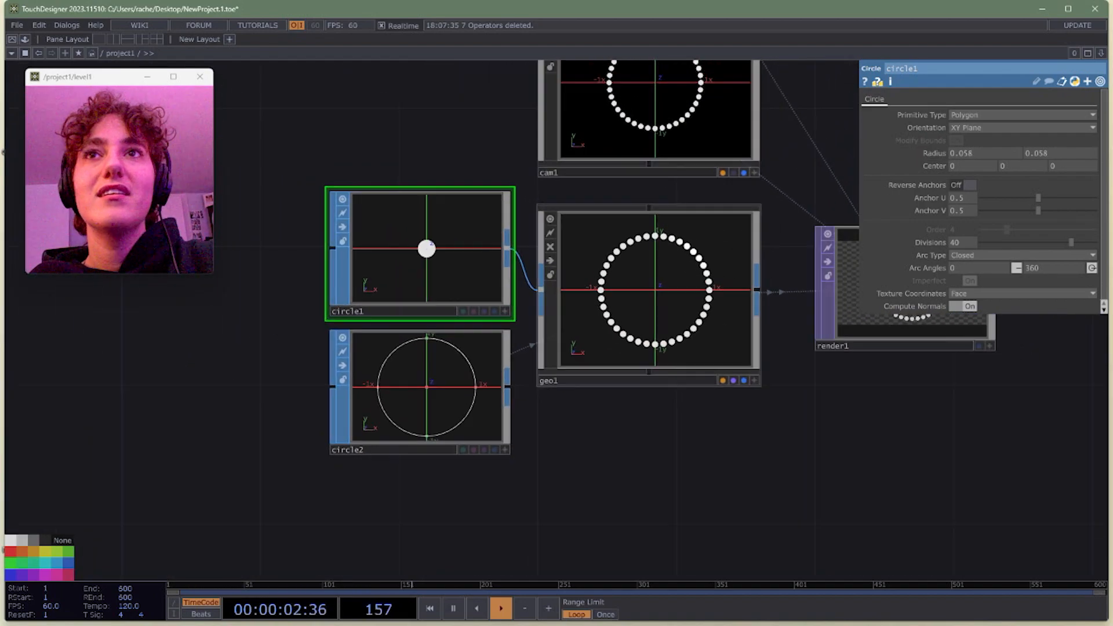
- Try 15 divisions on the second circle, and settle on 29 to control the number of instances
{"action": "left_click", "coordinate": [420, 387]}
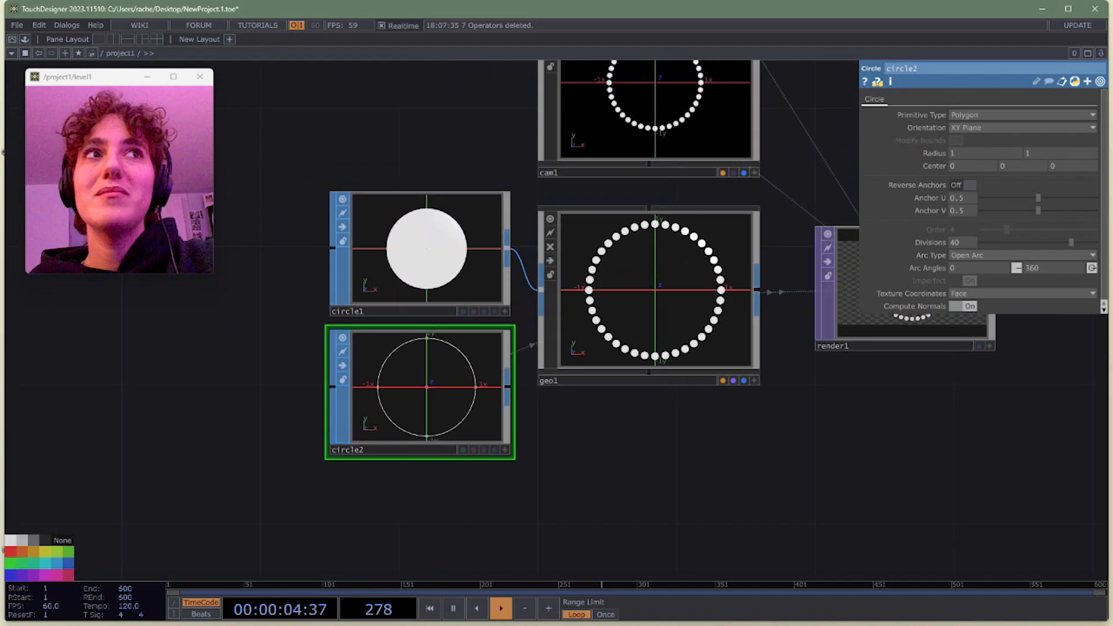
{"action": "left_click_drag", "start_coordinate": [419, 387], "coordinate": [420, 422]}
{"action": "scroll", "coordinate": [664, 235], "scroll_direction": "up", "scroll_amount": 3}
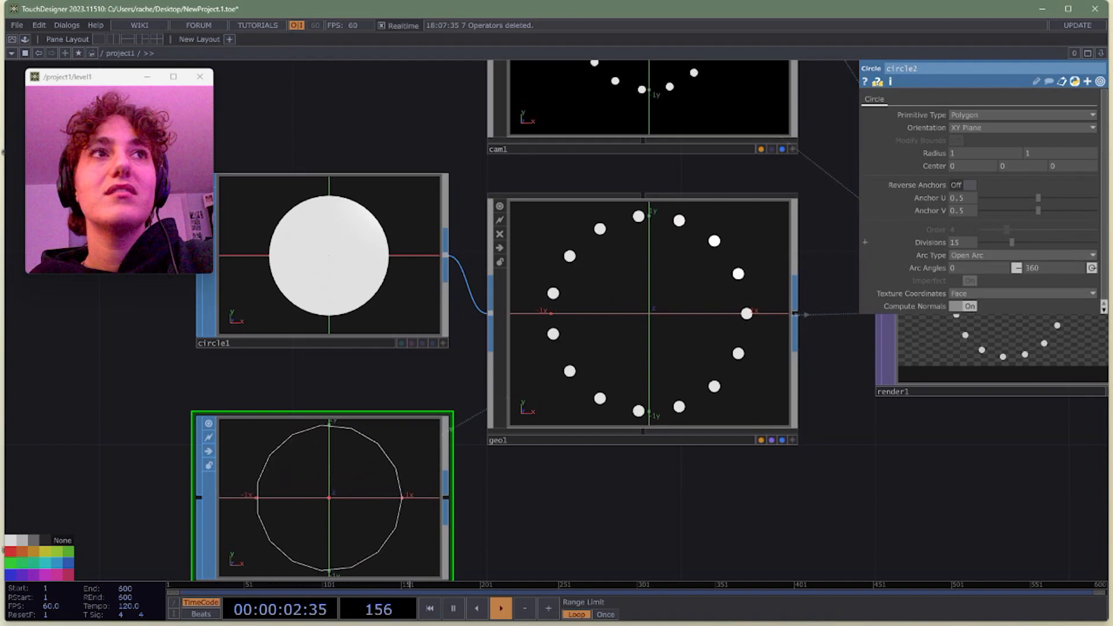
{"action": "left_click_drag", "start_coordinate": [1007, 243], "coordinate": [1045, 243]}
- Try changing the second circle's X radius to 0.98, restore its original radius, and select the first circle
{"action": "mouse_move", "coordinate": [979, 153]}
{"action": "middle_mouse_down"}
{"action": "mouse_move", "coordinate": [979, 166]}
{"action": "mouse_move", "coordinate": [922, 166]}
{"action": "mouse_move", "coordinate": [972, 166]}
{"action": "middle_mouse_up"}
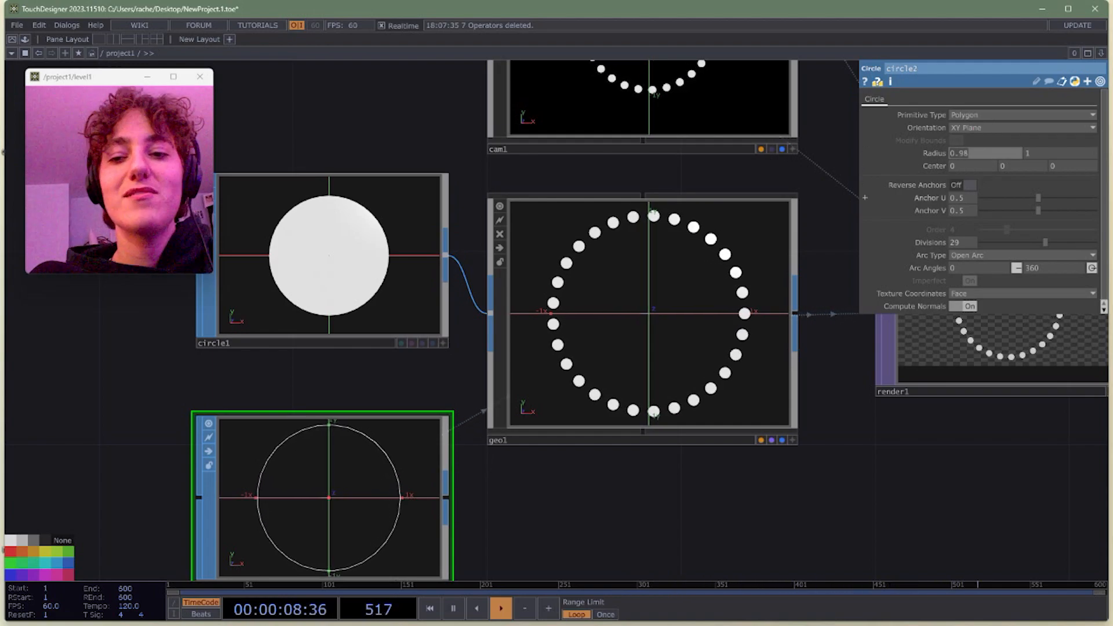
{"action": "key", "text": "Return"}
{"action": "left_click", "coordinate": [328, 255]}
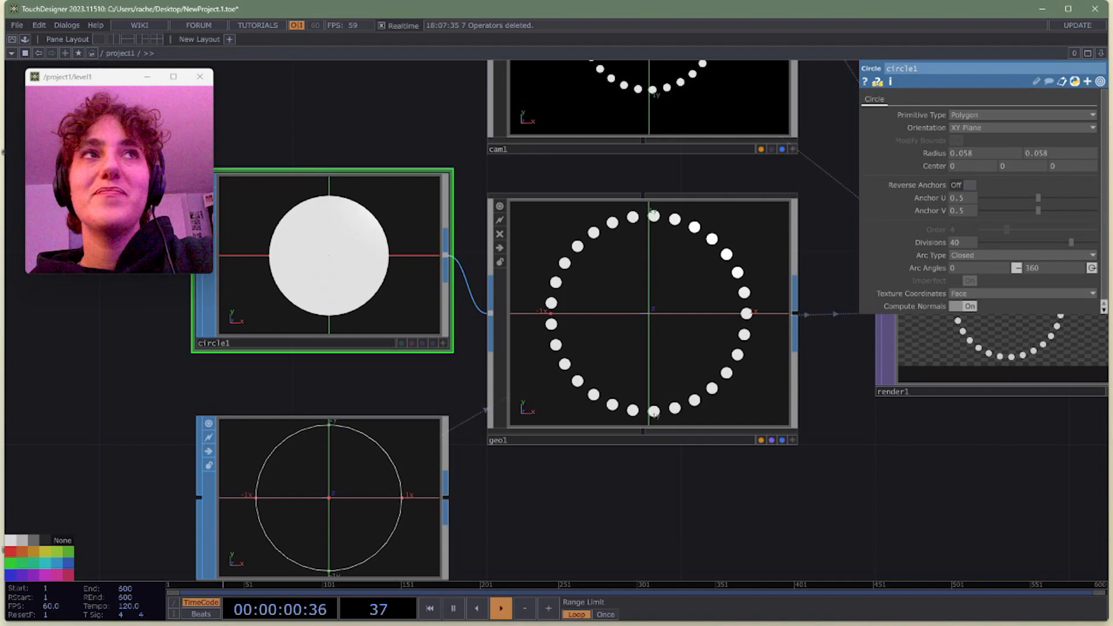